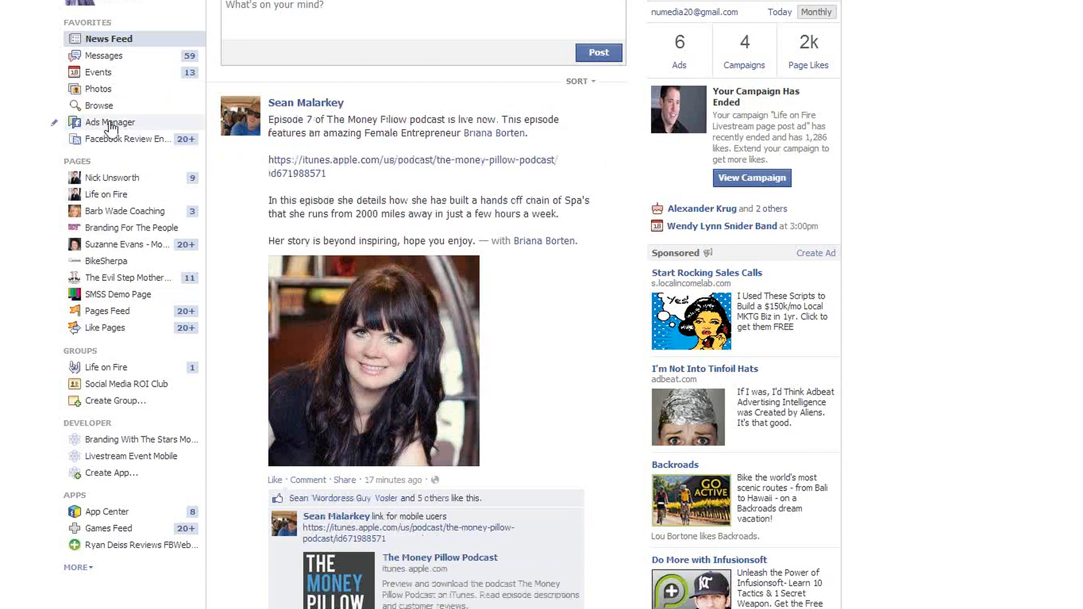
- Open Ads Manager from the news feed and view the ads list
left_click(111, 127)
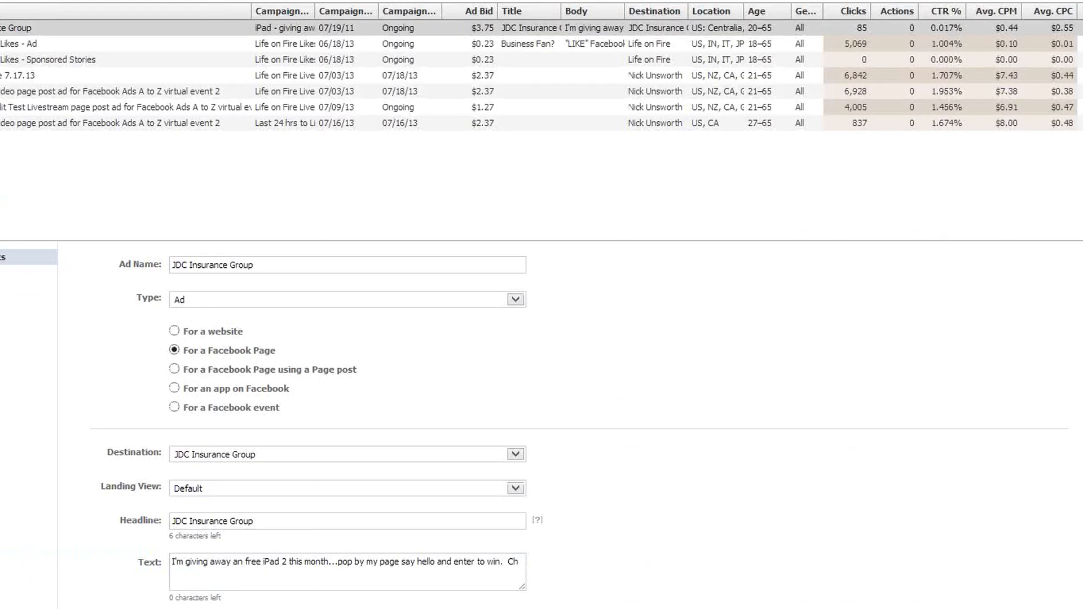
left_click(34, 107)
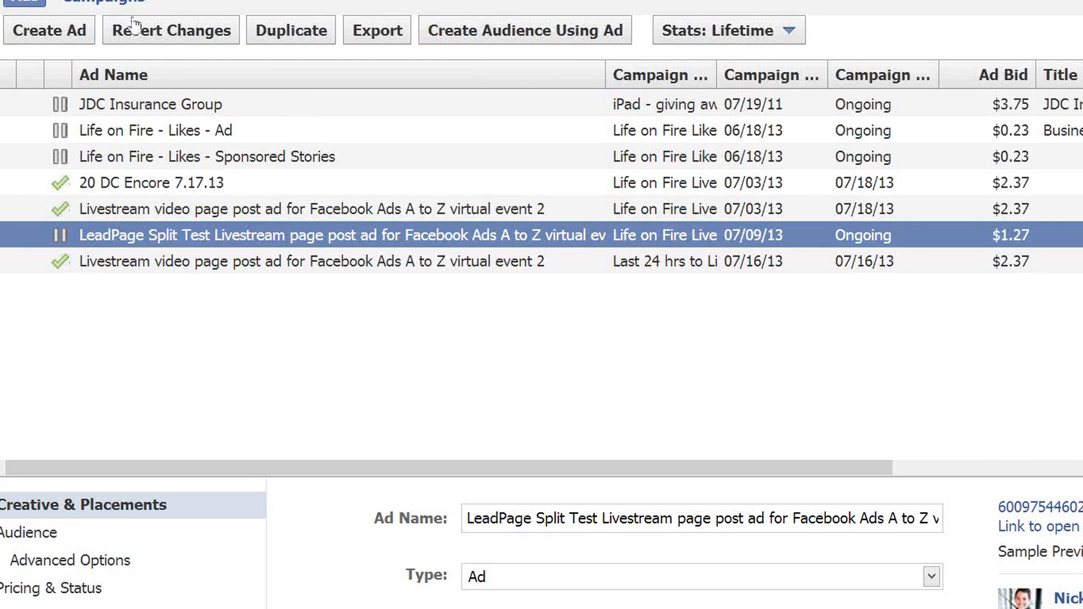
- Switch to the campaigns view and create a new campaign, selecting its empty Campaign Name field
left_click(107, 3)
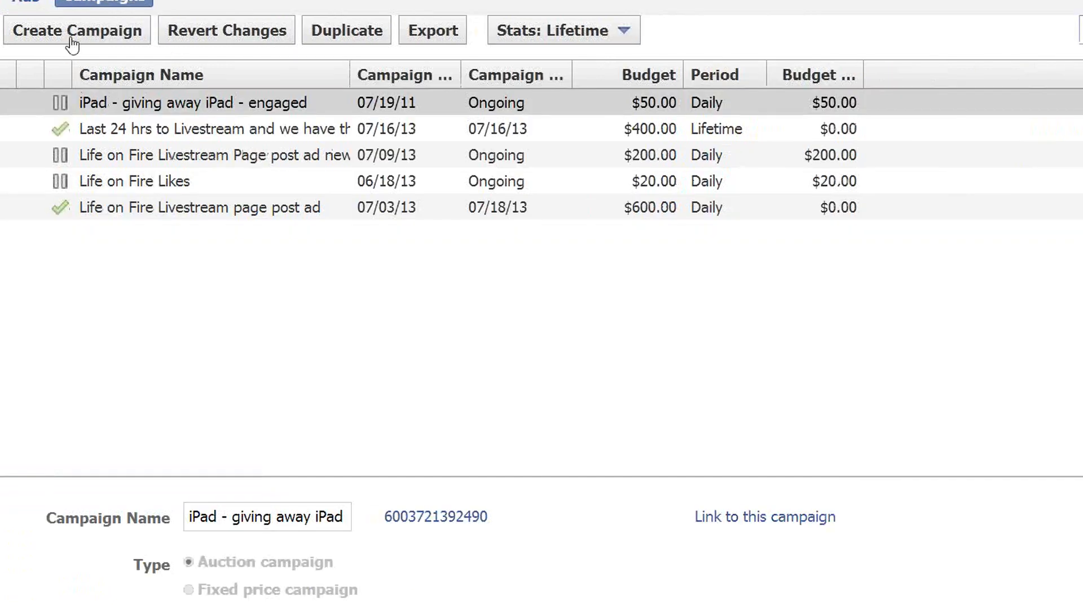
left_click(77, 35)
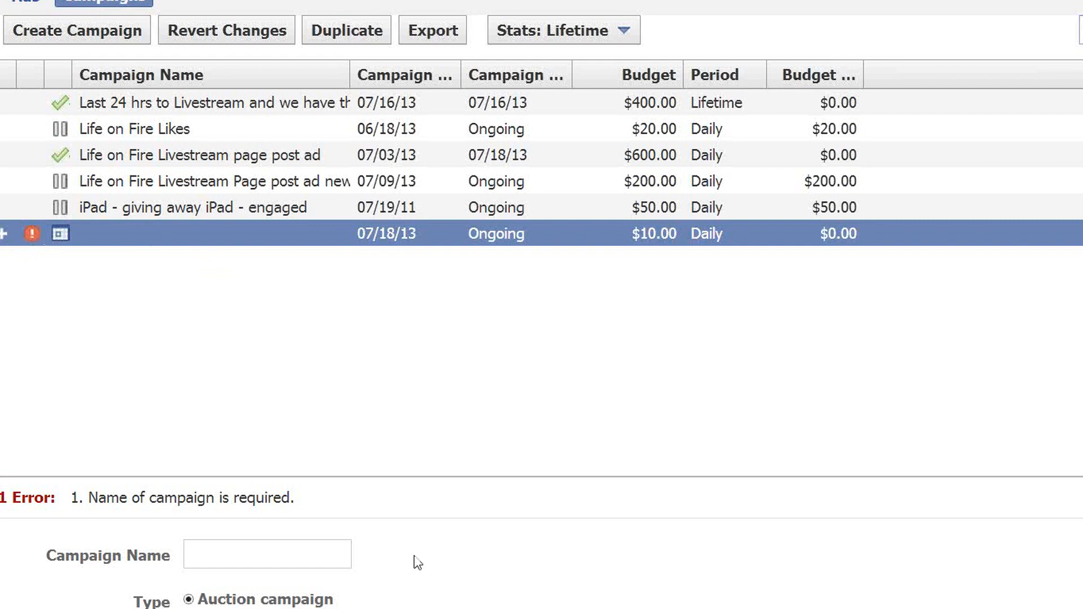
left_click(247, 551)
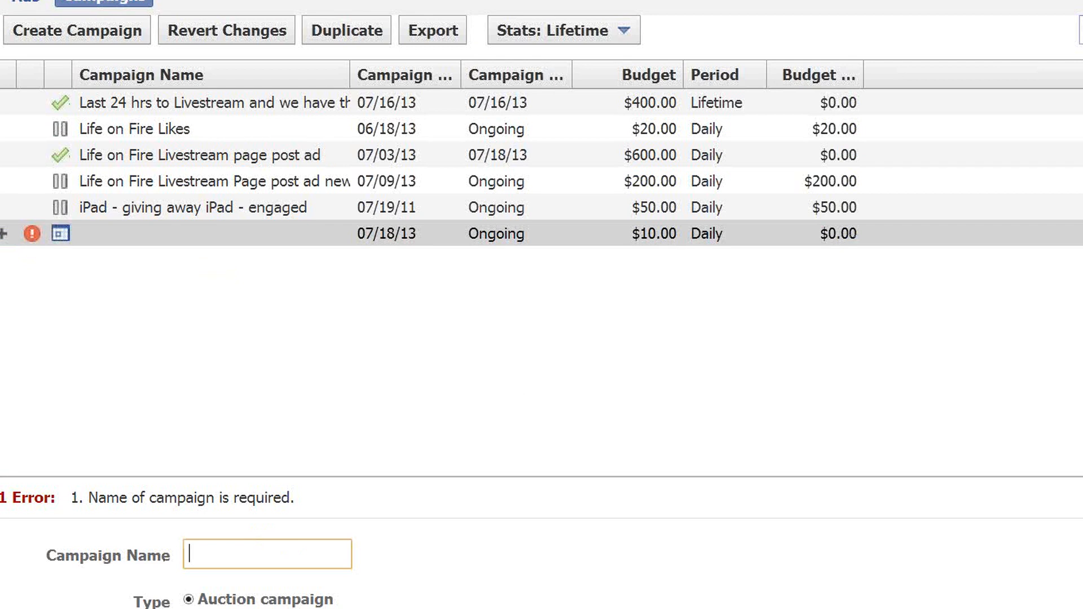
- Enlarge the campaign details area and set the new campaign's daily budget to 100 USD
scroll(542, 542, "down", 3)
scroll(542, 542, "up", 1)
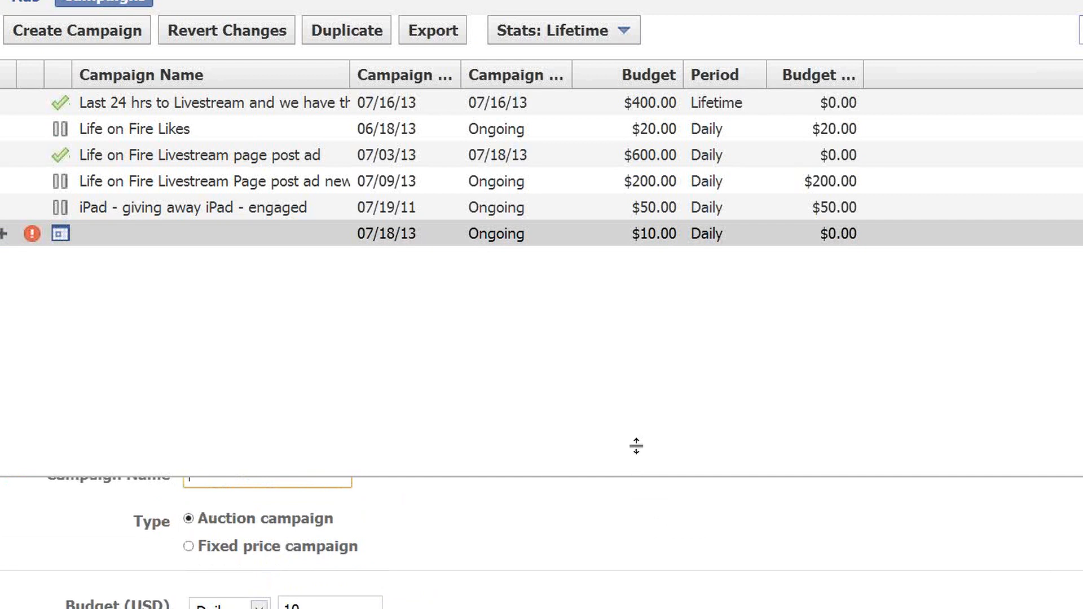
left_click_drag(636, 445, 624, 295)
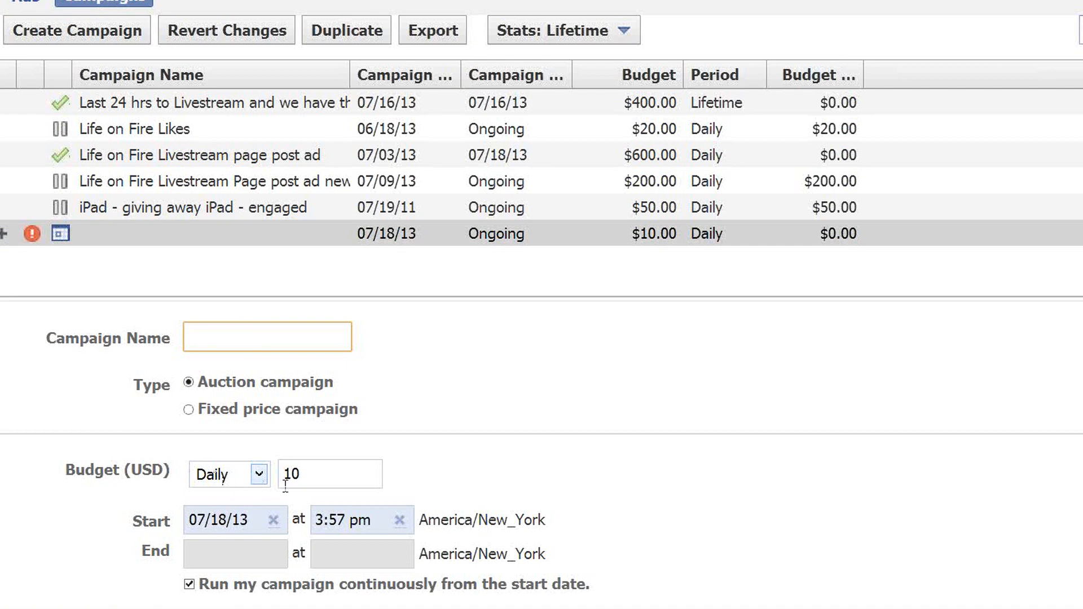
left_click(260, 478)
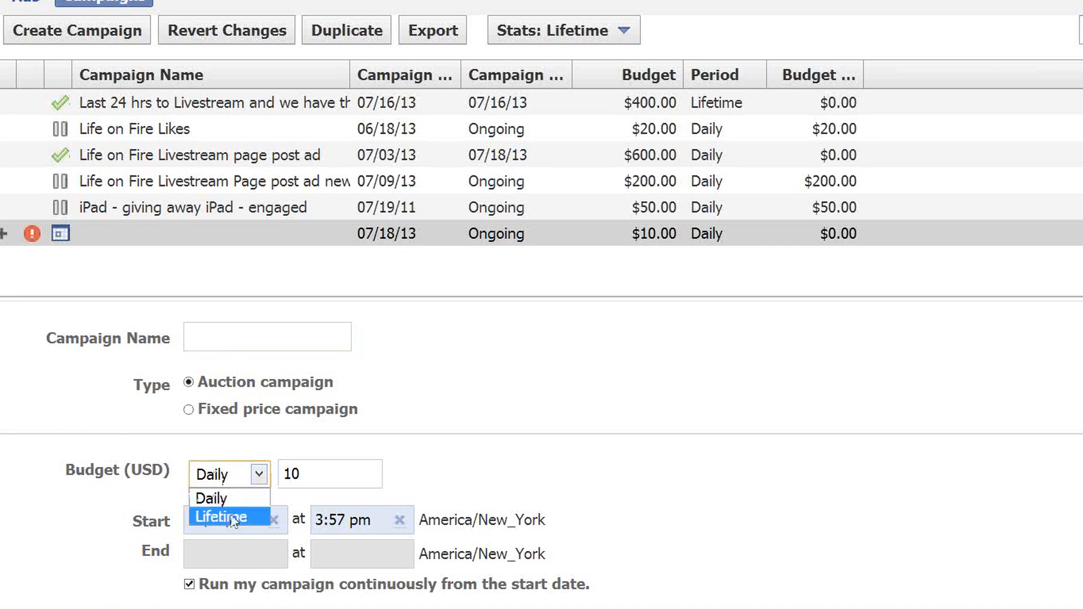
left_click(439, 472)
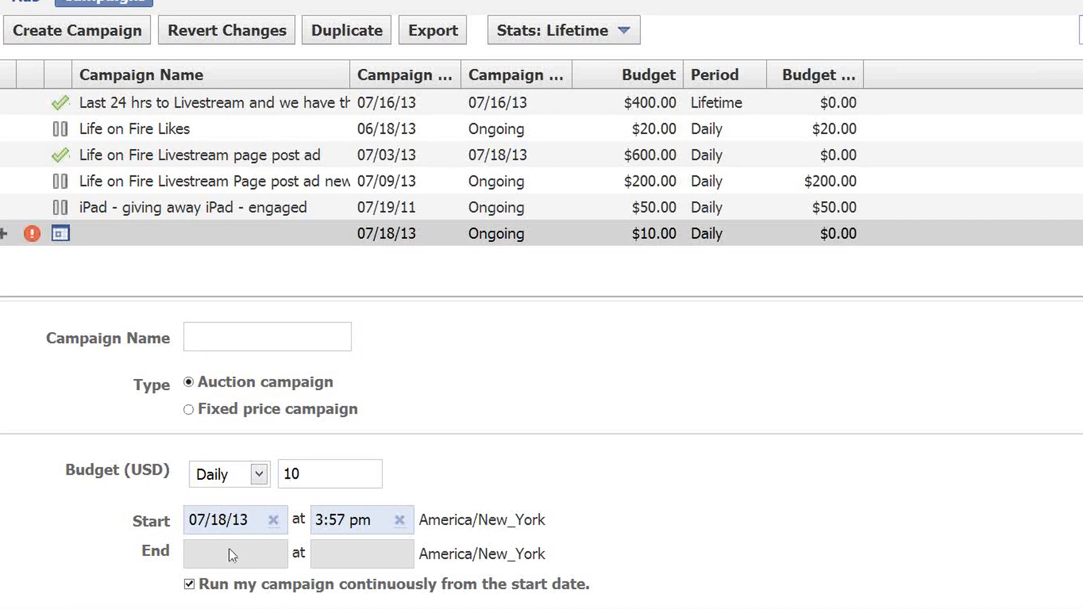
left_click(321, 478)
type("0")
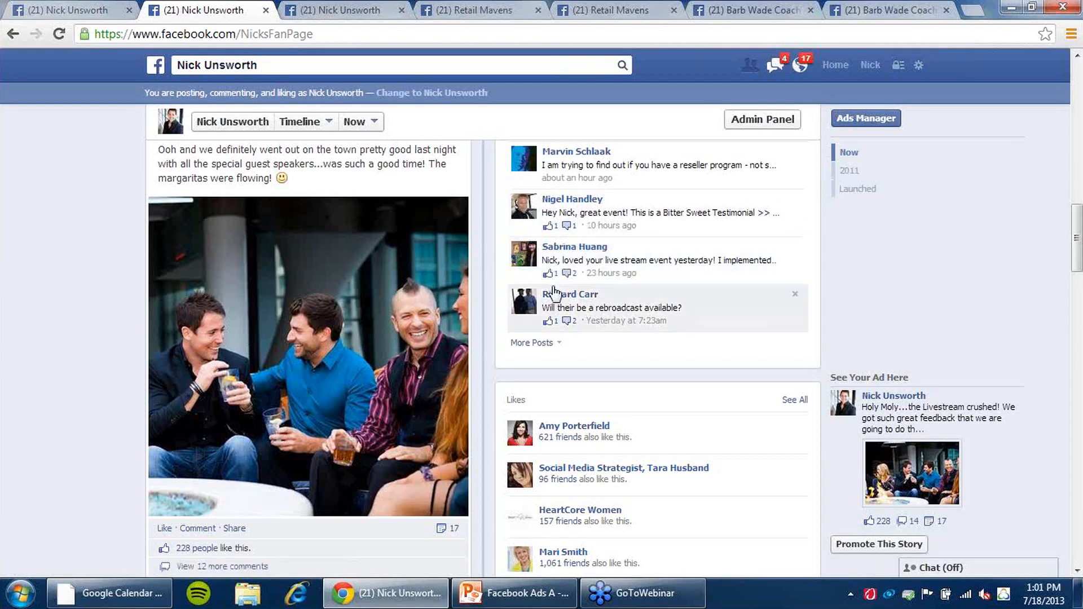
scroll(566, 252, "down", 3)
scroll(566, 252, "up", 7)
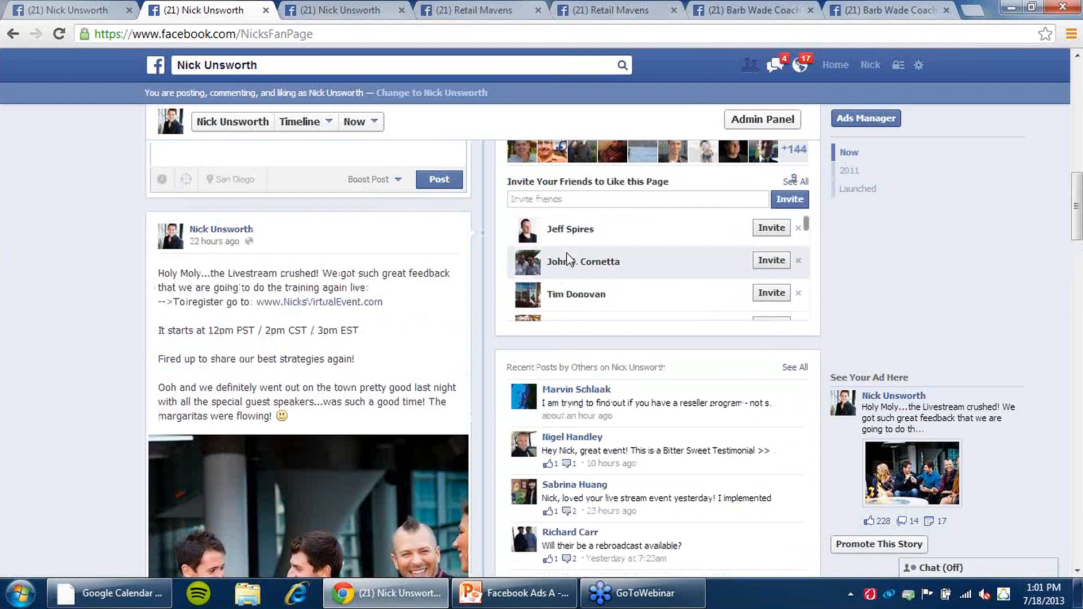
scroll(566, 251, "up", 6)
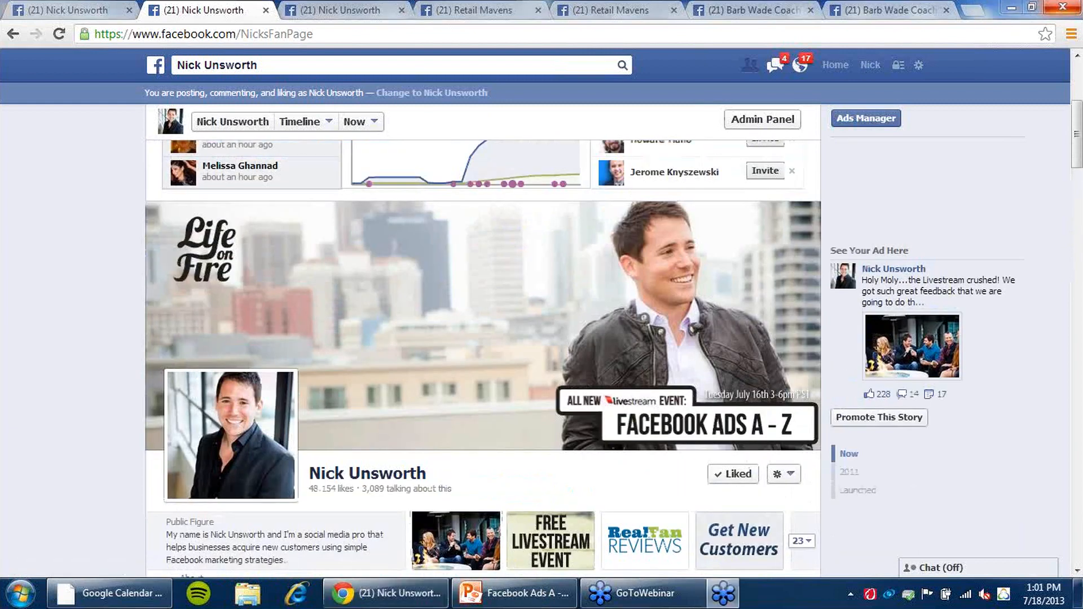
left_click(596, 333)
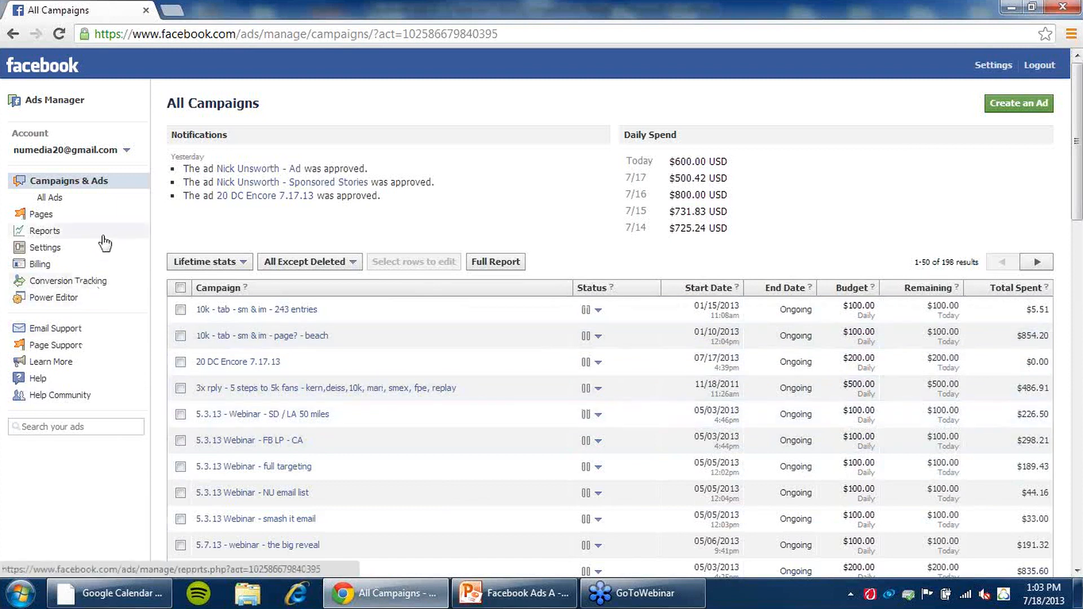
- Open Power Editor and browse the active, recent, paused and all campaign groups and the dashboard
left_click(55, 298)
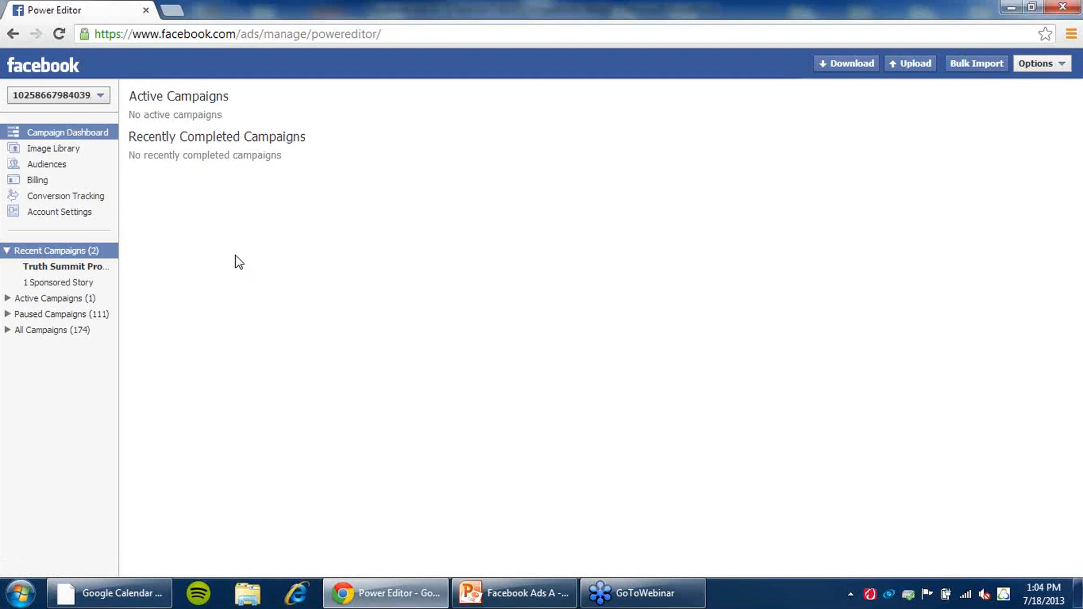
left_click(62, 297)
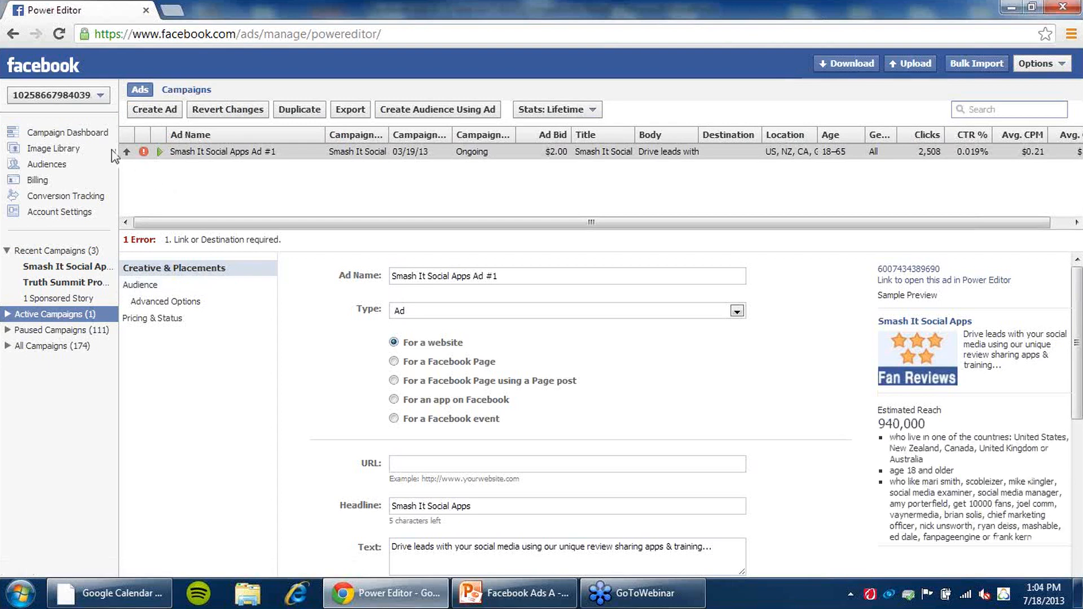
left_click(78, 136)
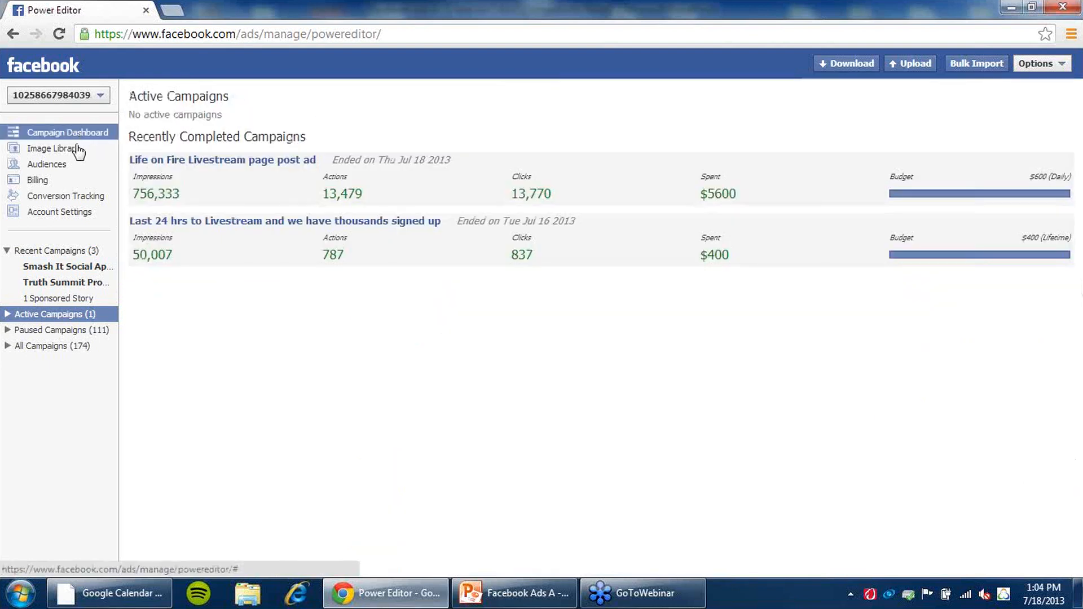
left_click(72, 256)
left_click(77, 330)
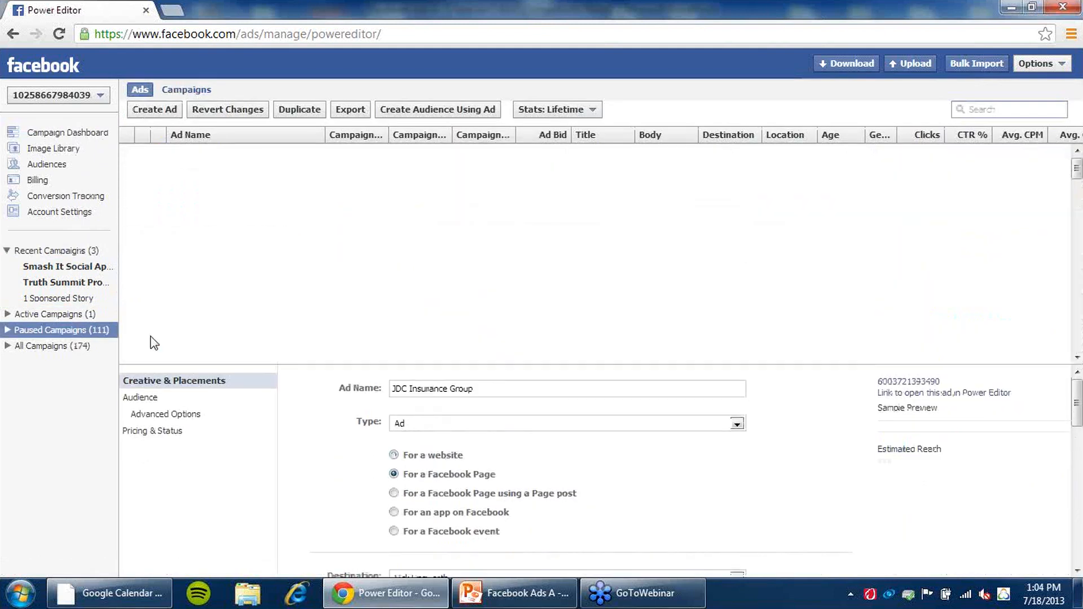
left_click(67, 362)
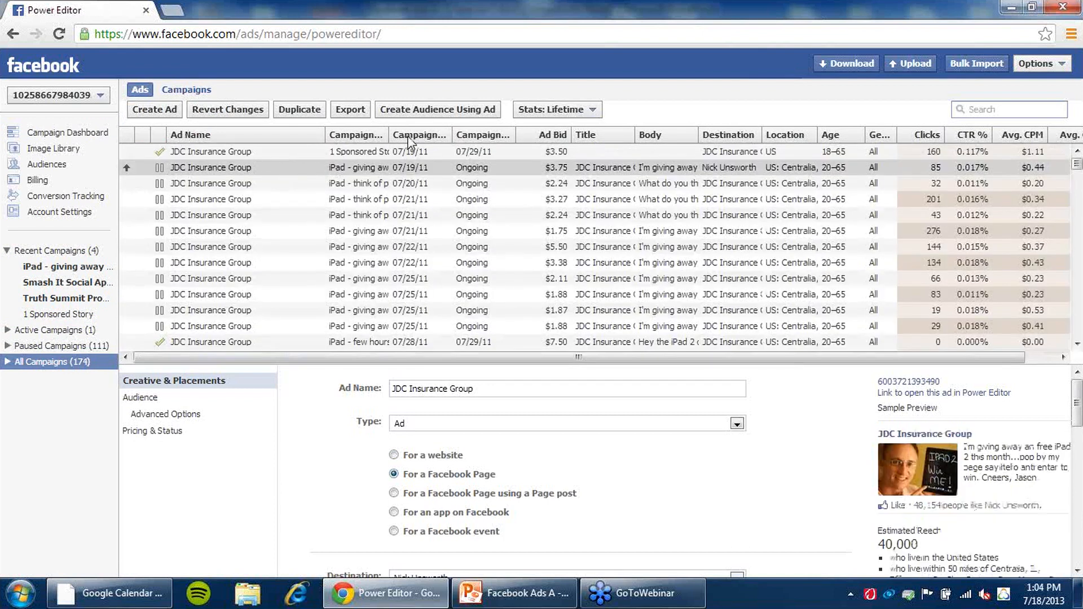
- Sort the ads list by campaign start date
left_click(435, 136)
left_click(435, 136)
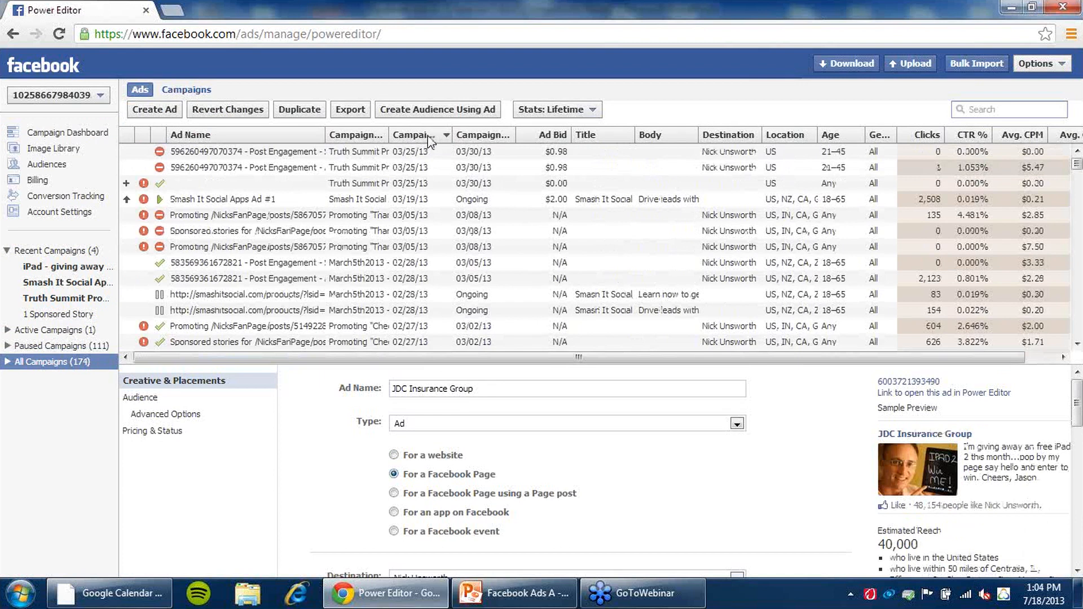
left_click(428, 136)
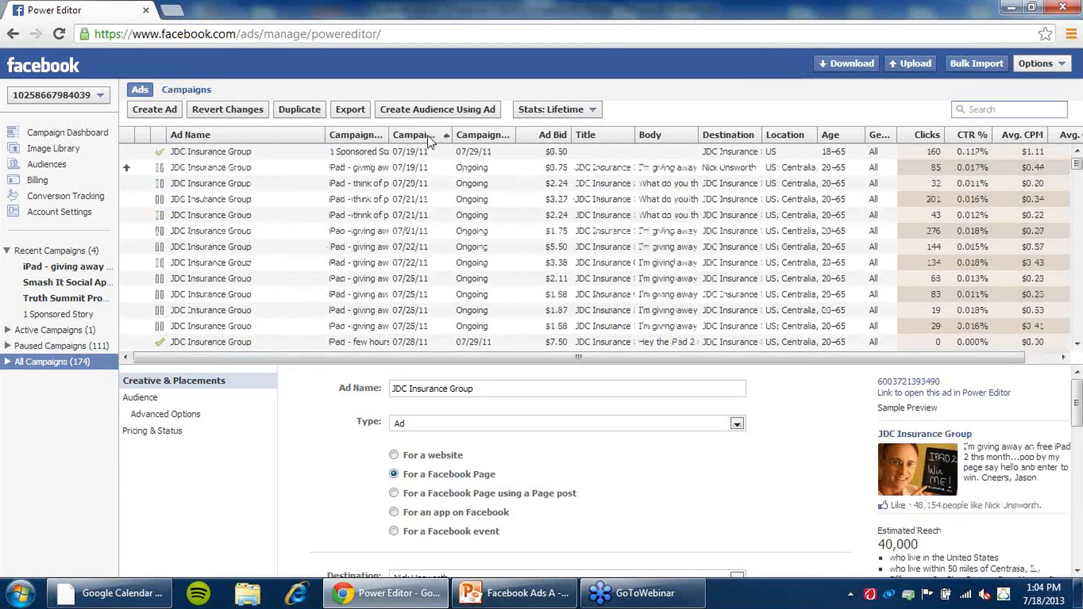
left_click(166, 110)
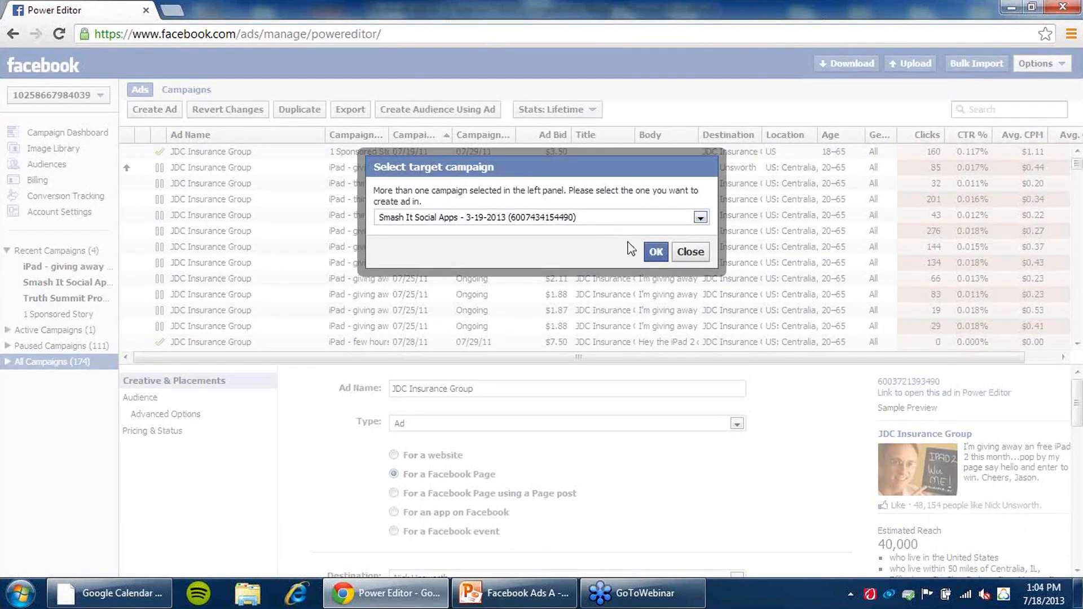
left_click(700, 217)
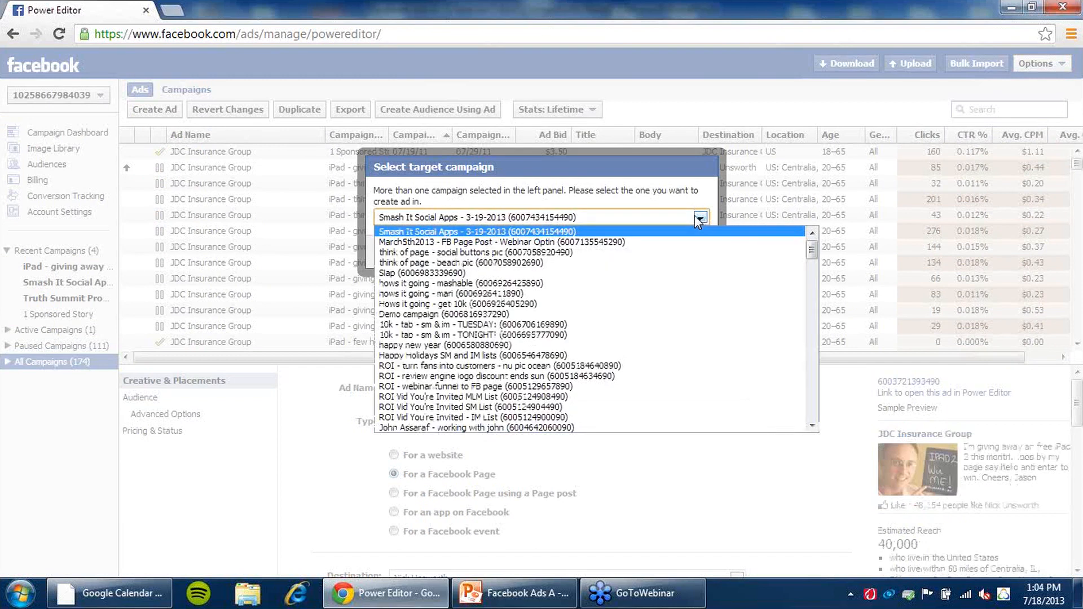
left_click(699, 218)
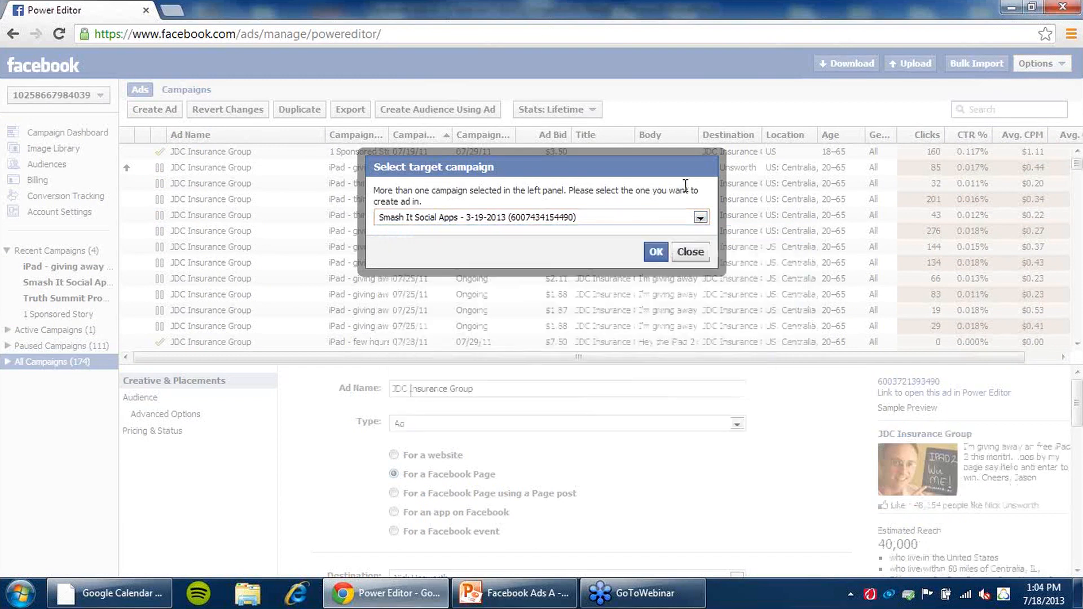
left_click(700, 218)
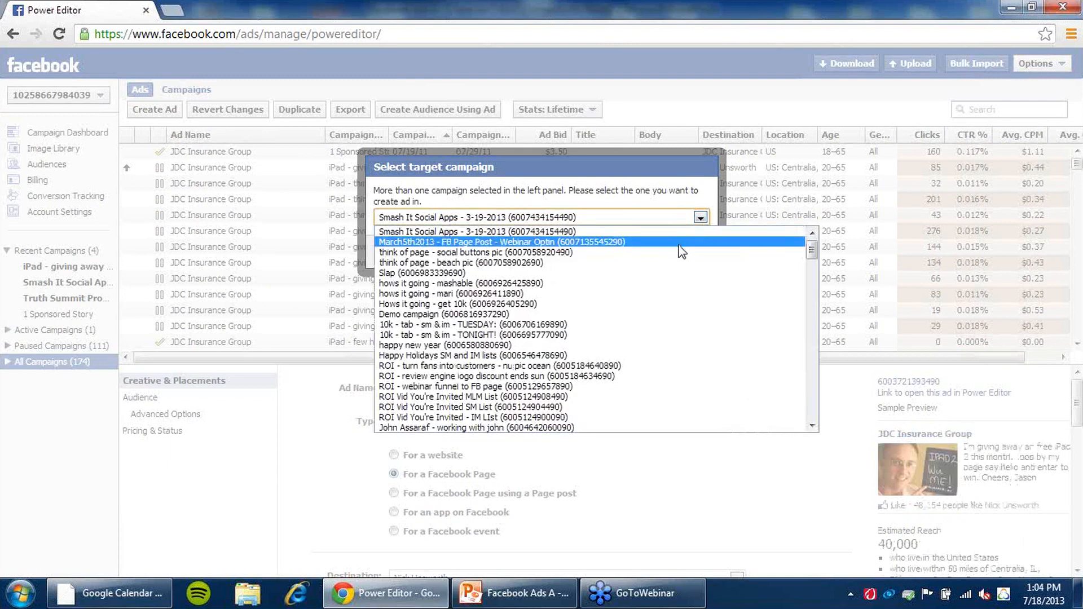
left_click(699, 217)
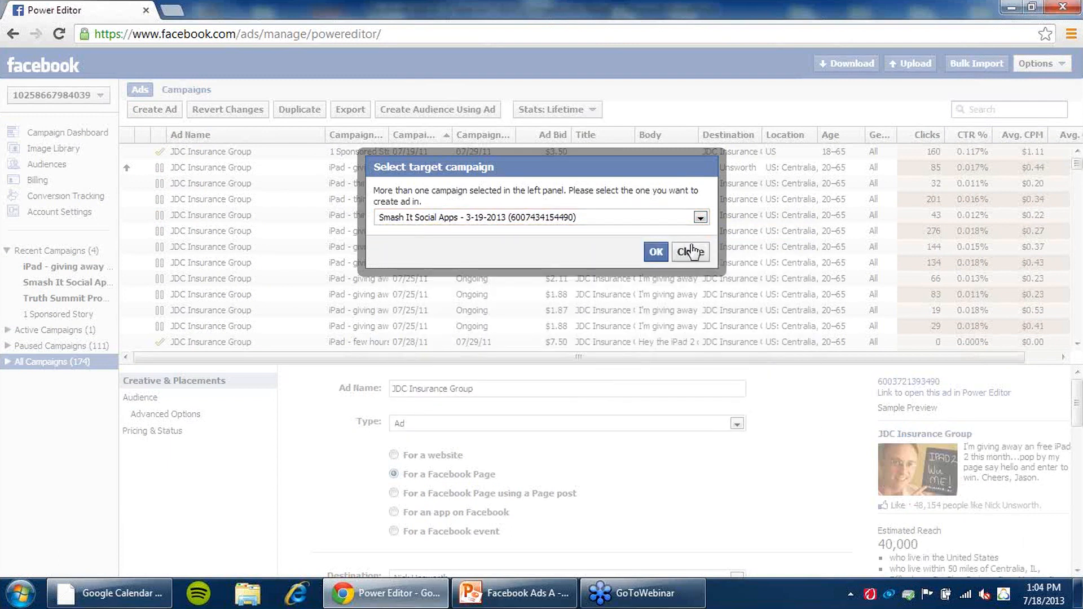
left_click(700, 218)
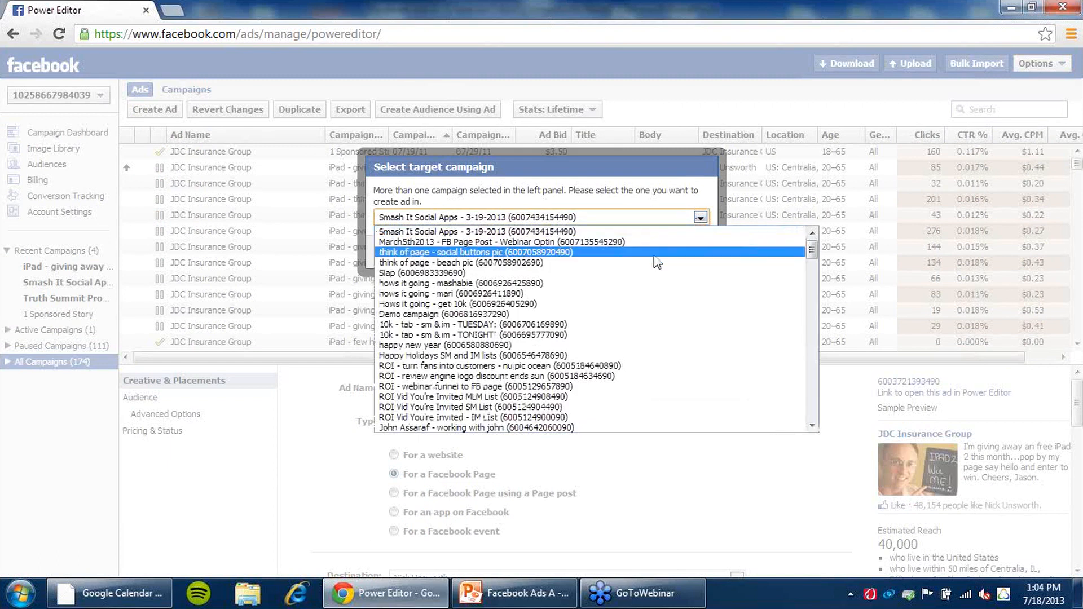
scroll(654, 271, "down", 20)
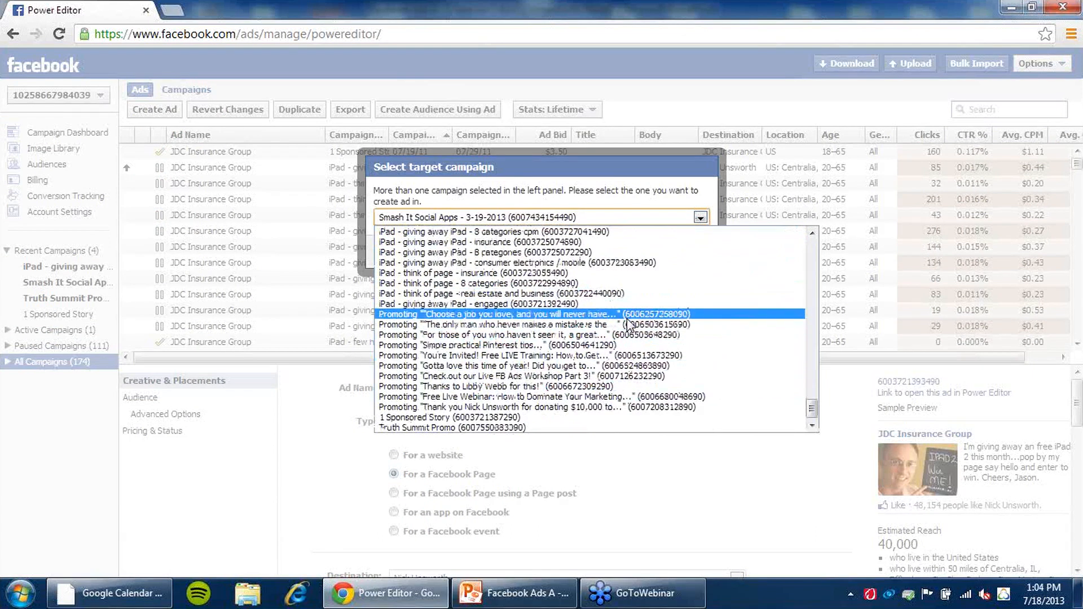
left_click(691, 190)
left_click(693, 251)
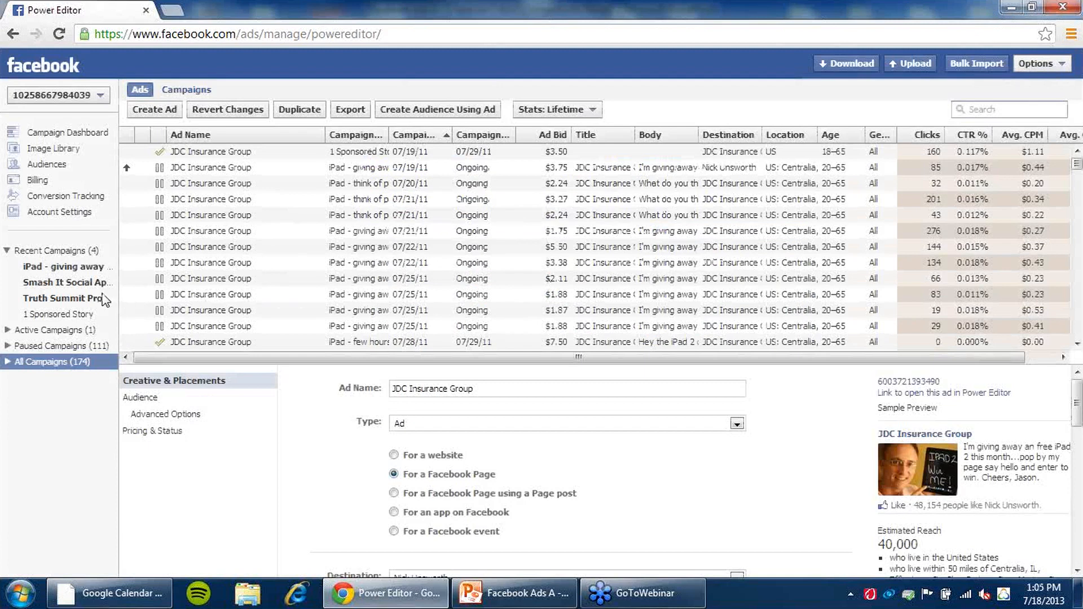
- View the active campaigns in the campaigns view, then the recent campaigns
left_click(66, 331)
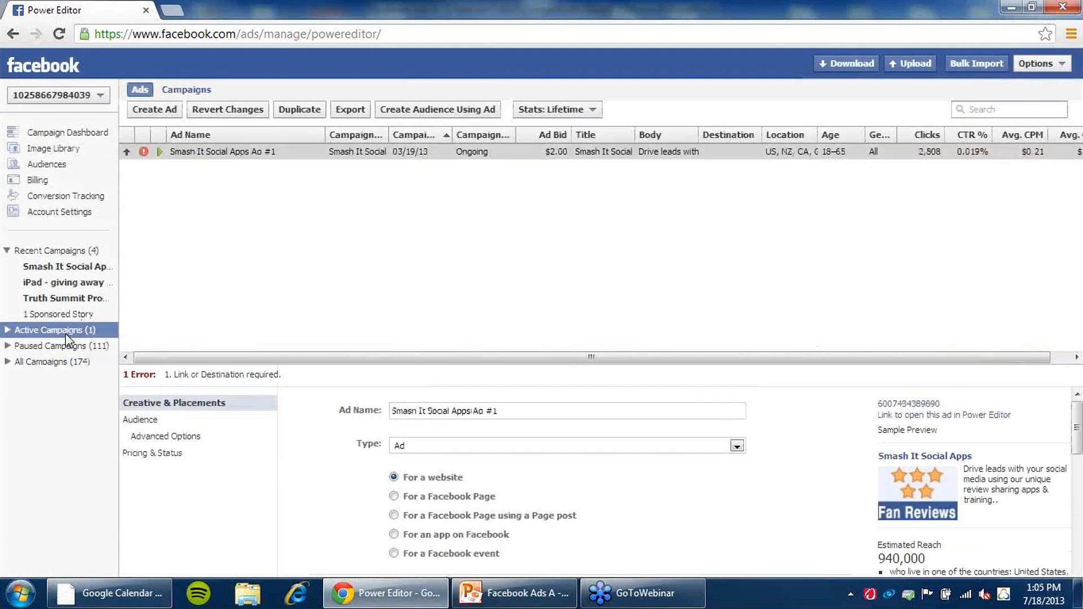
left_click(185, 90)
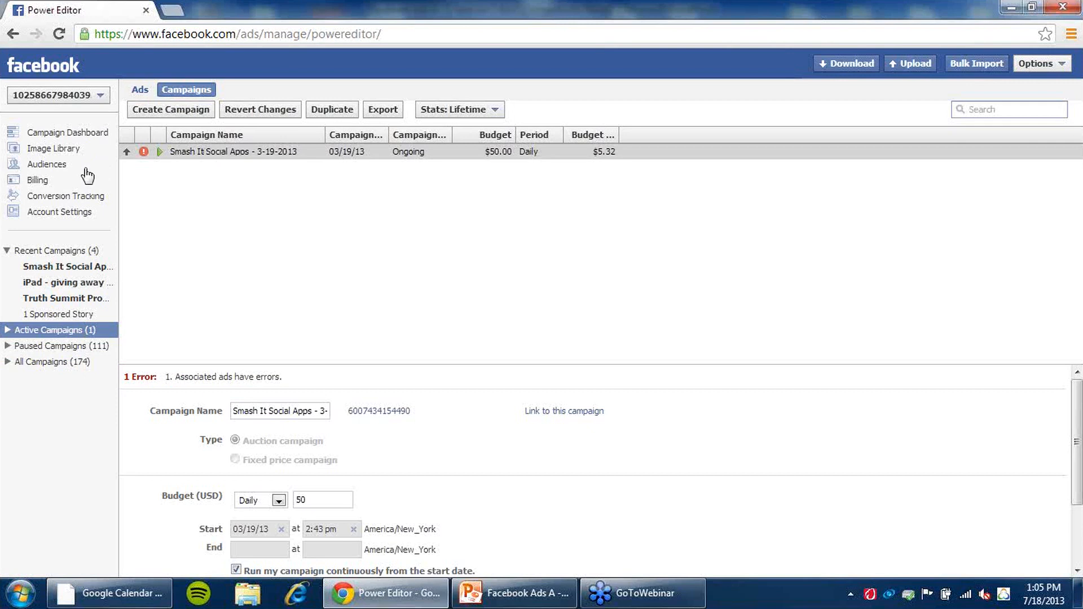
left_click(63, 251)
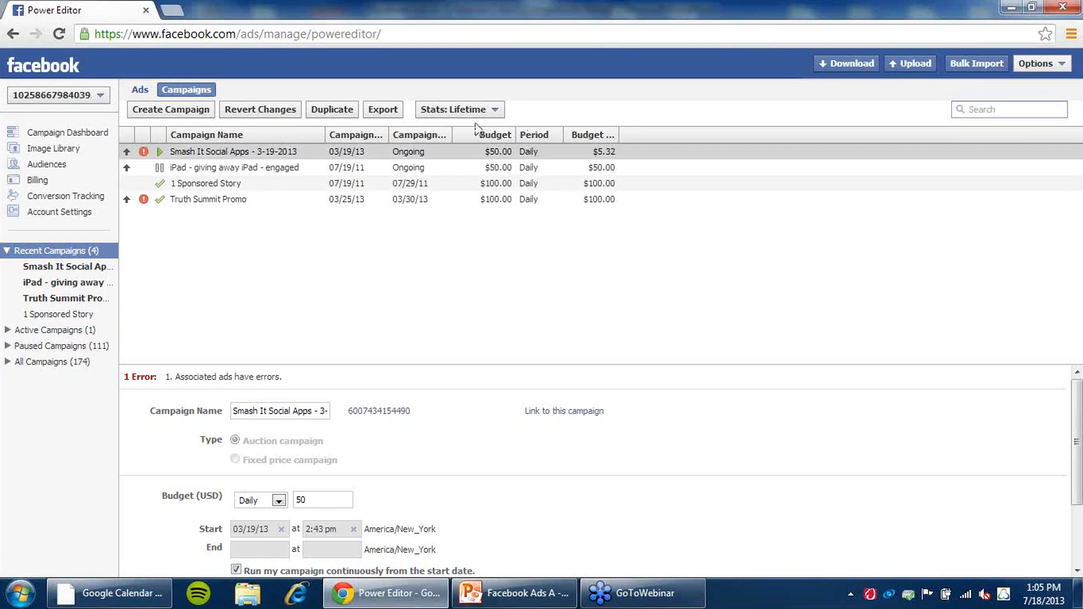
- Download all ad accounts including Pages for the logged-in account, then open the paused campaigns list
left_click(855, 68)
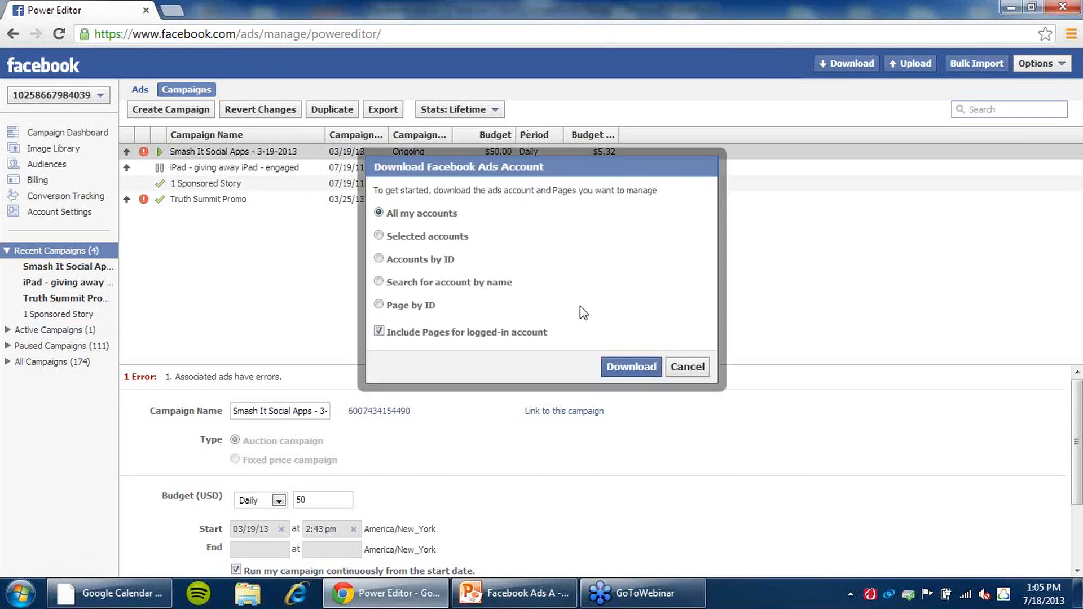
left_click(627, 366)
left_click(653, 221)
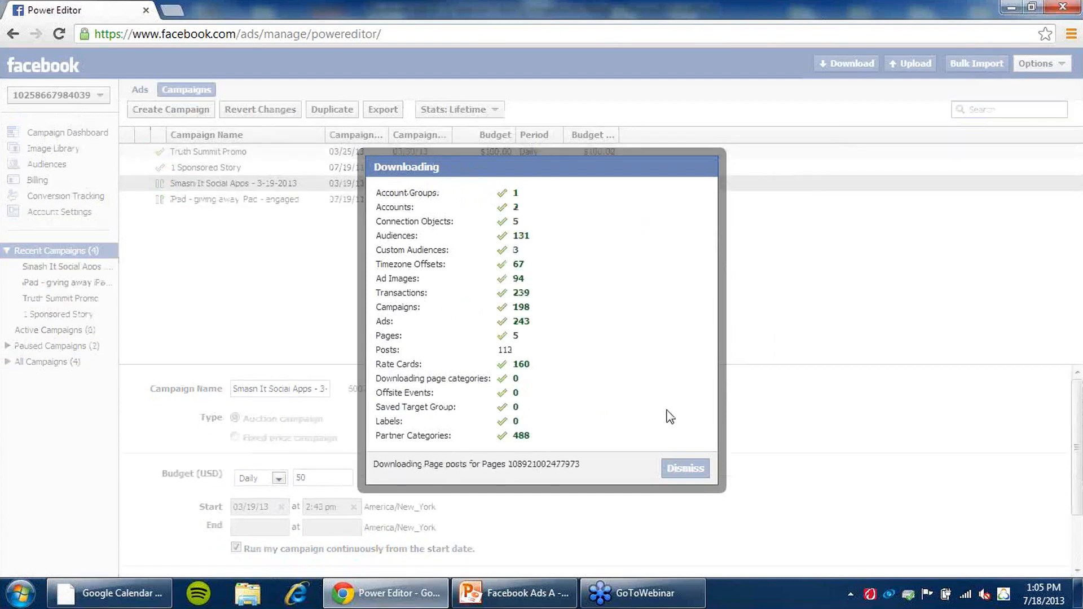
left_click(677, 464)
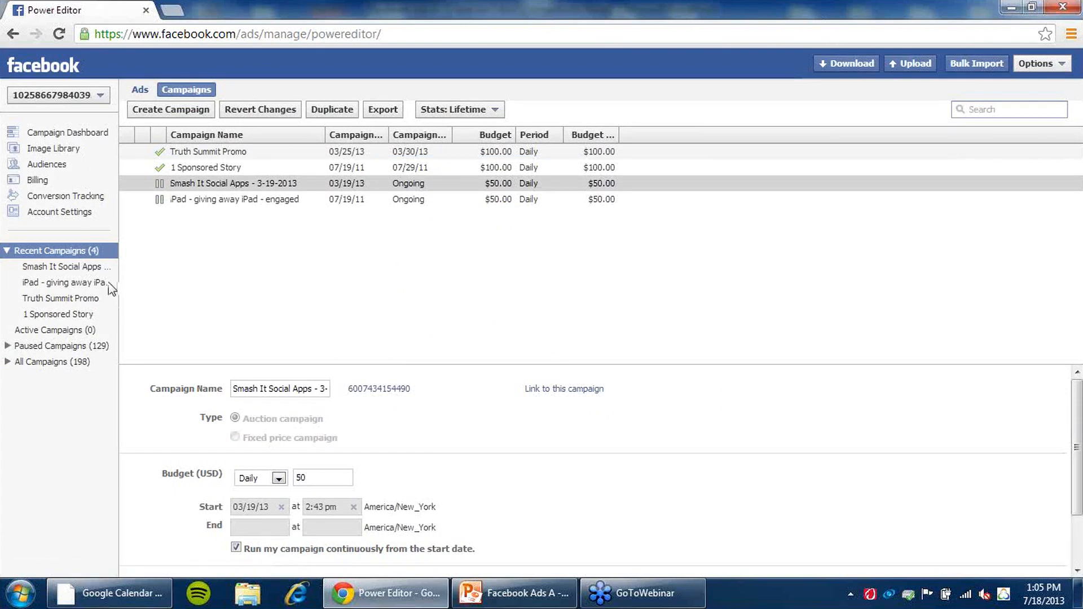
left_click(68, 346)
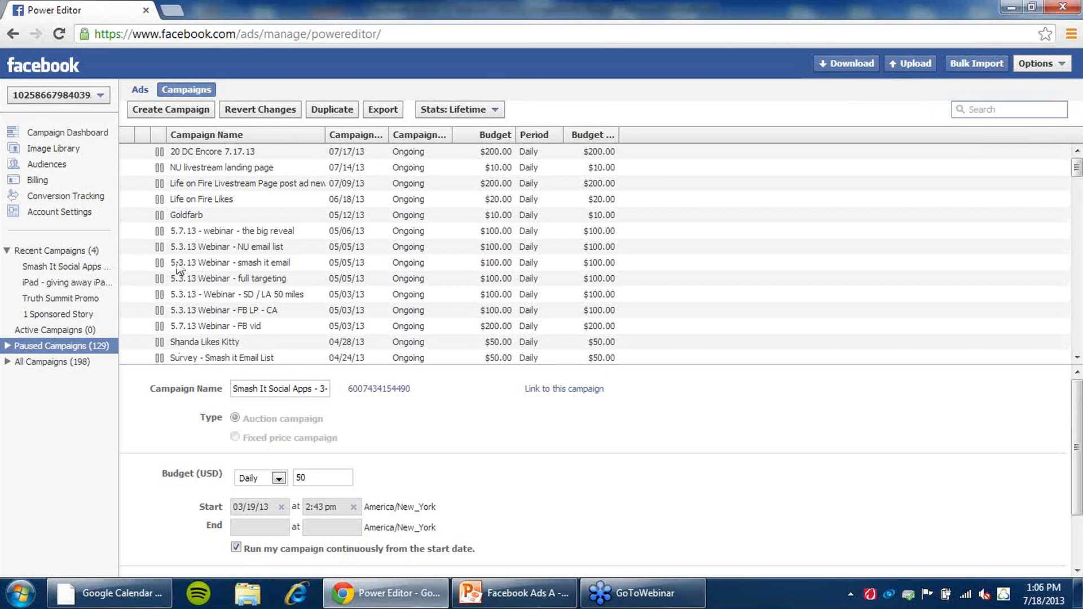
- Select the 20 DC Encore 7.17.13 campaign and review its budget, schedule and status settings
left_click(226, 152)
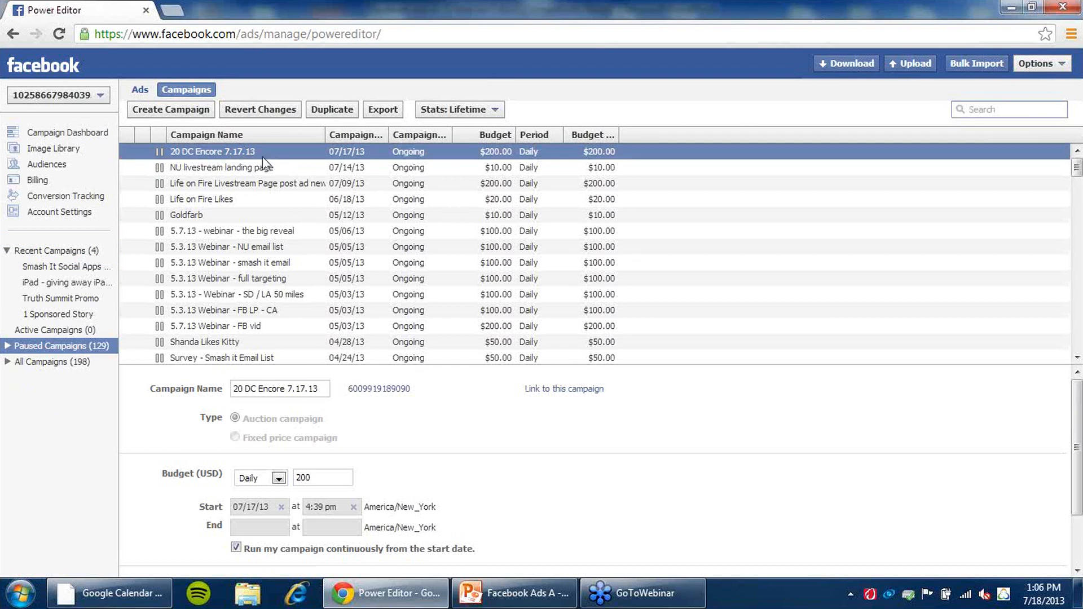
scroll(659, 384, "down", 2)
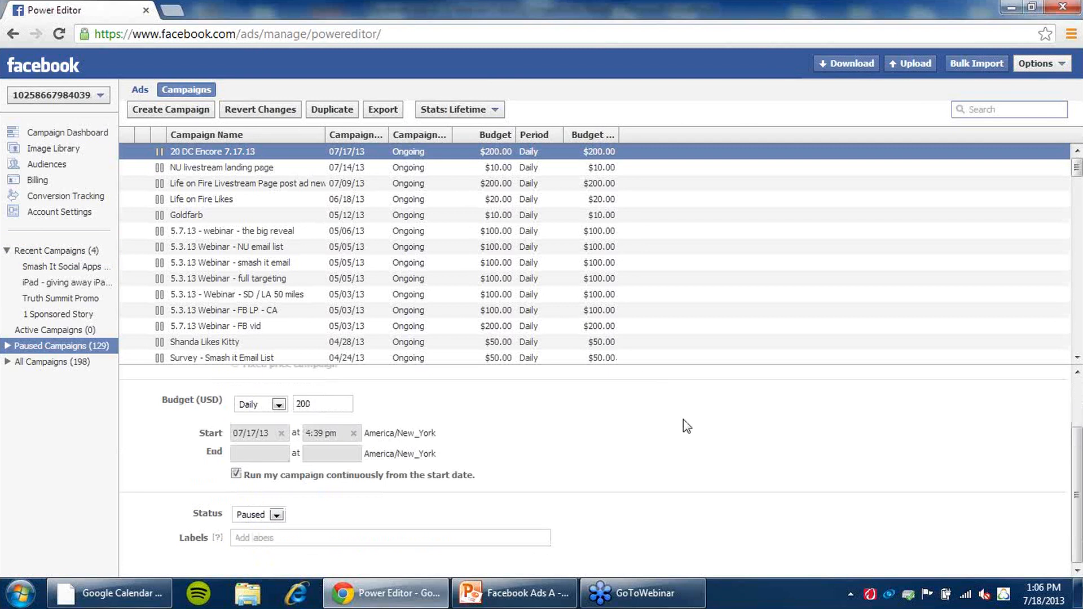
scroll(686, 418, "up", 2)
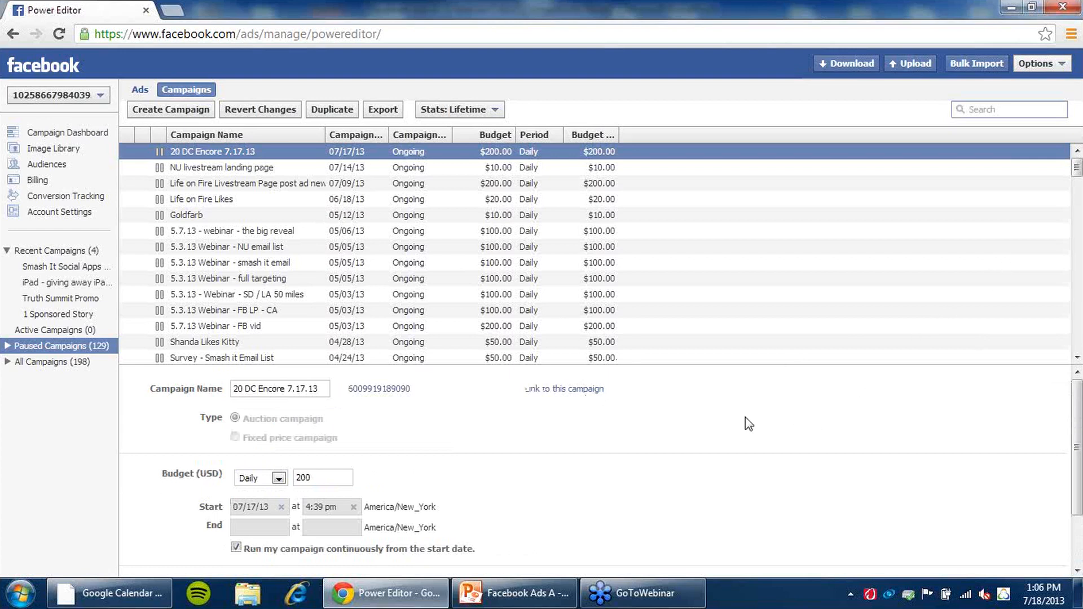
scroll(698, 404, "down", 1)
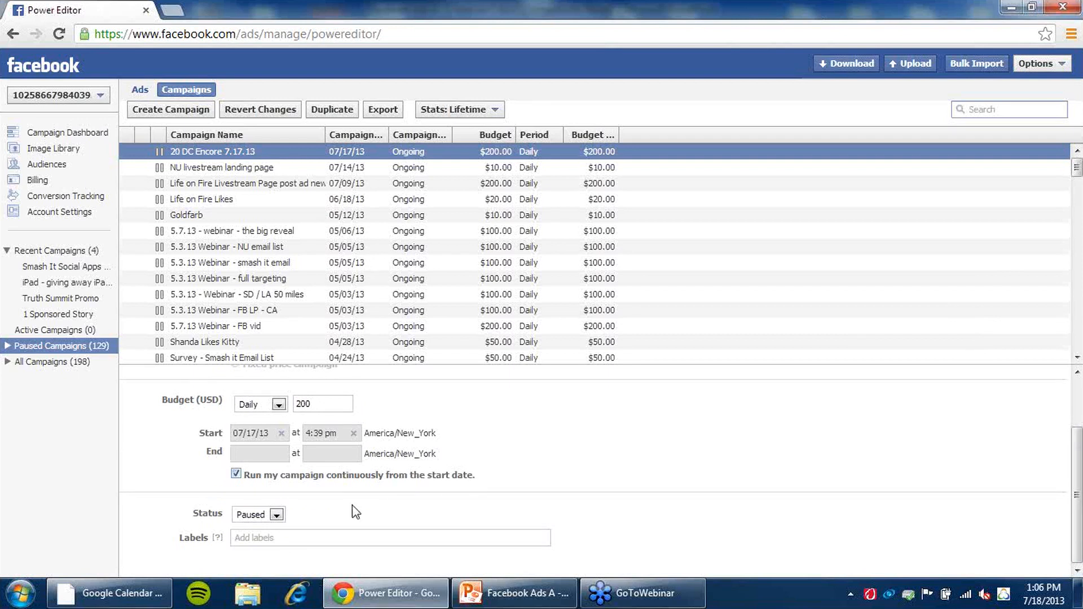
scroll(530, 443, "up", 1)
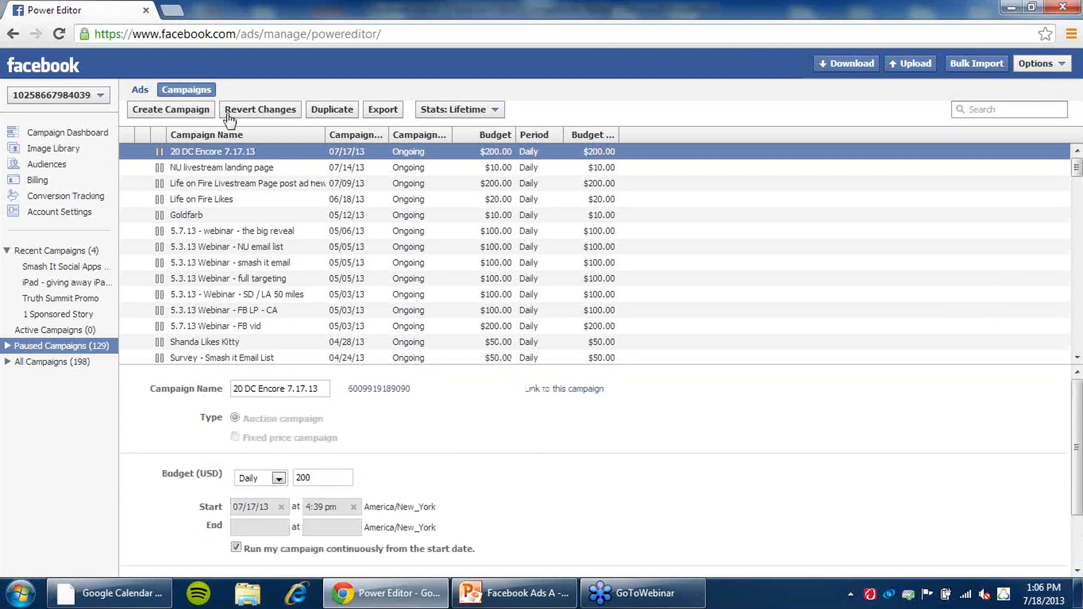
- Open the ads view sorted by newest campaign start and select the Nick Unsworth - Ad ad for editing
left_click(141, 90)
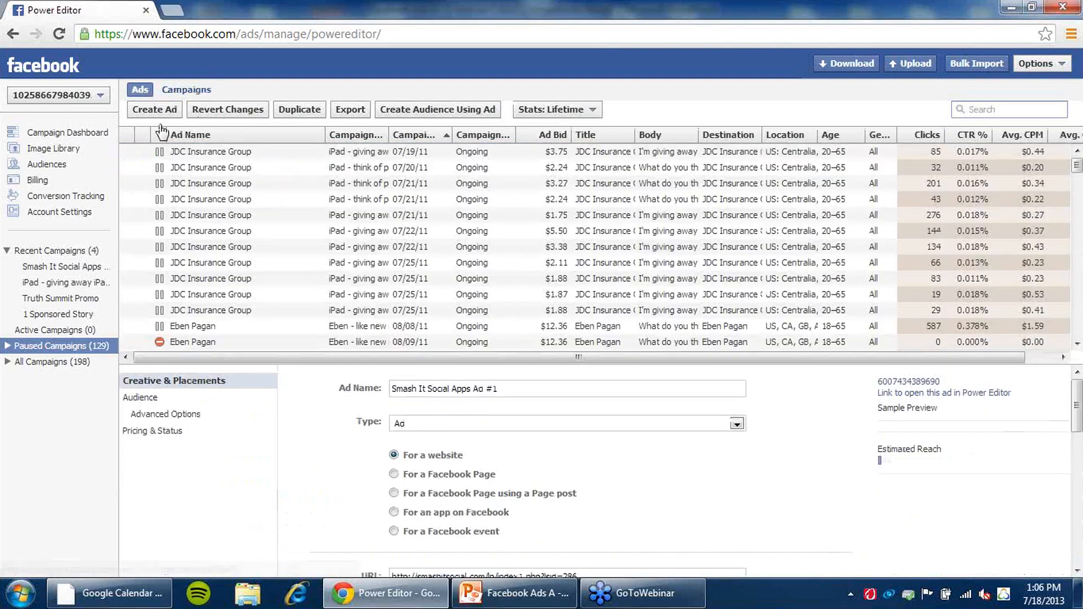
left_click(423, 138)
left_click(277, 154)
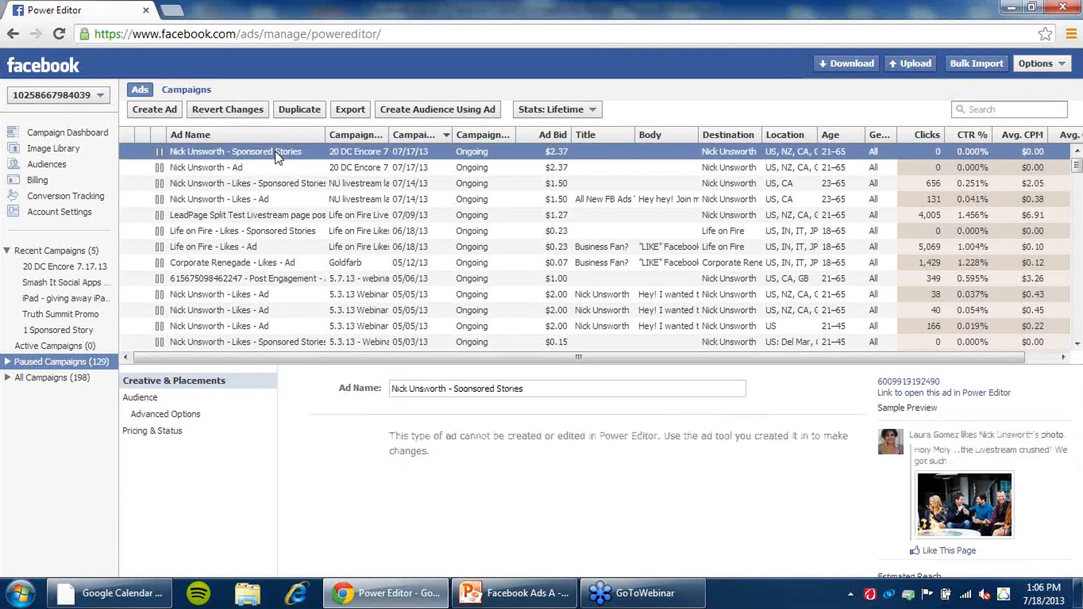
left_click(272, 167)
scroll(704, 393, "down", 2)
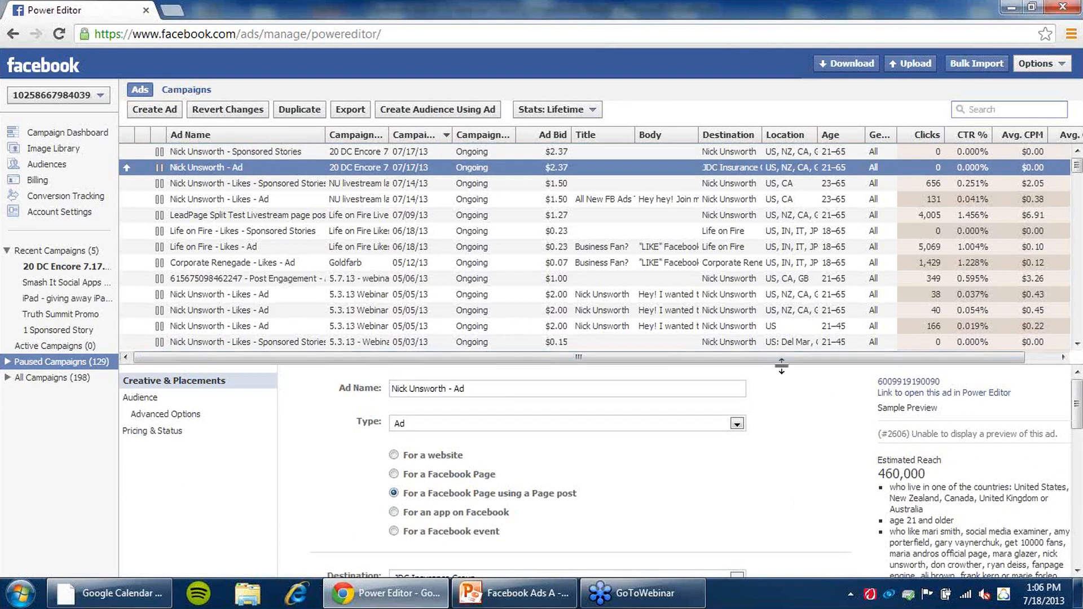
left_click_drag(781, 363, 755, 221)
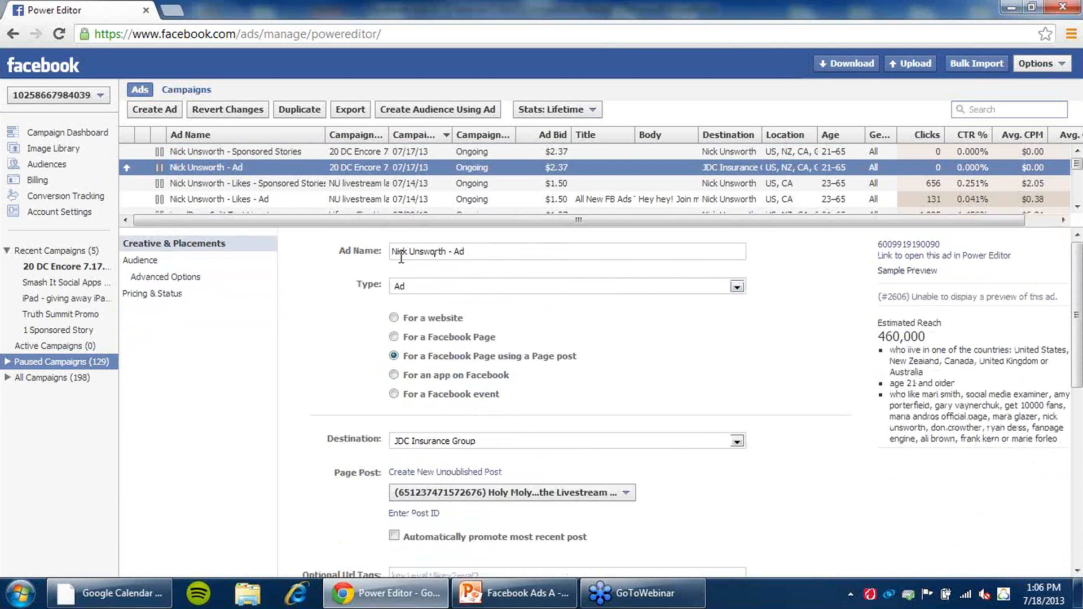
- Set the ad's destination to the Nick Unsworth Page
left_click(454, 290)
left_click(460, 300)
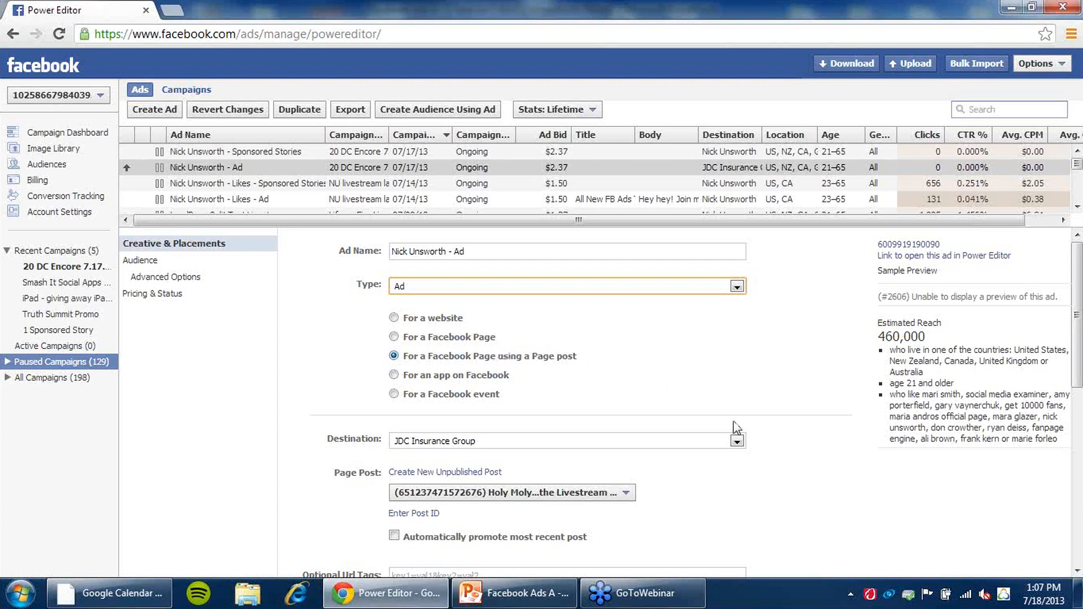
left_click(737, 442)
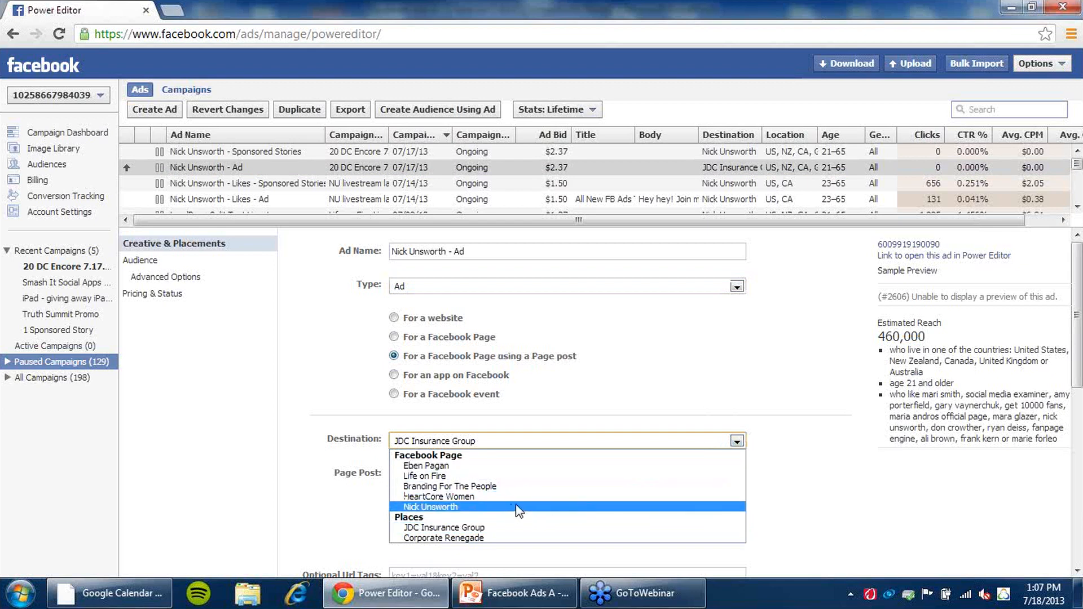
left_click(475, 505)
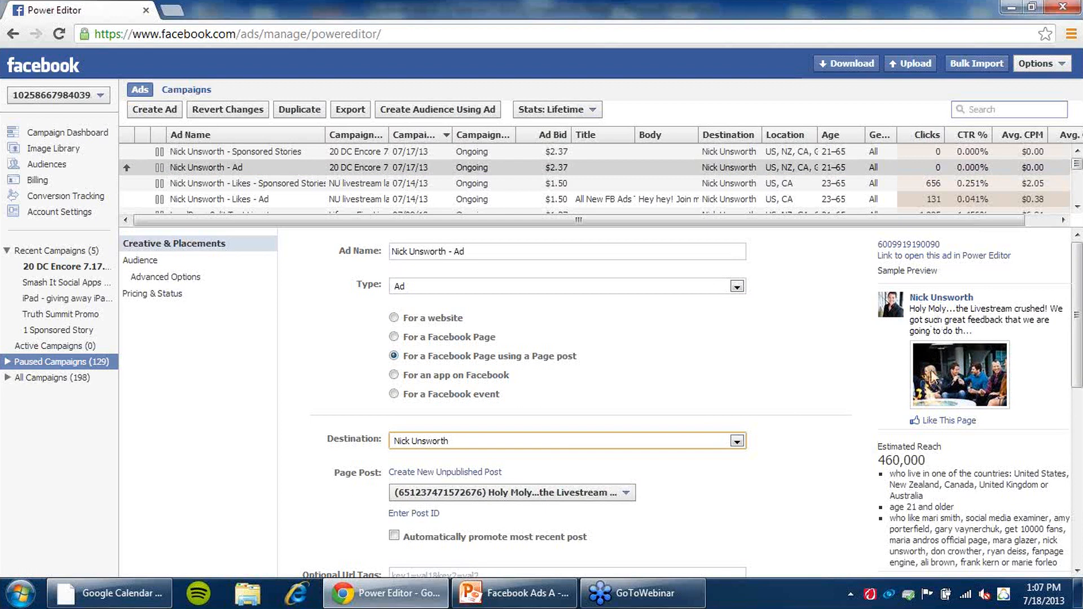
- Browse the ad's page post, URL tag and conversion tracking settings and open the page post list
scroll(832, 431, "down", 3)
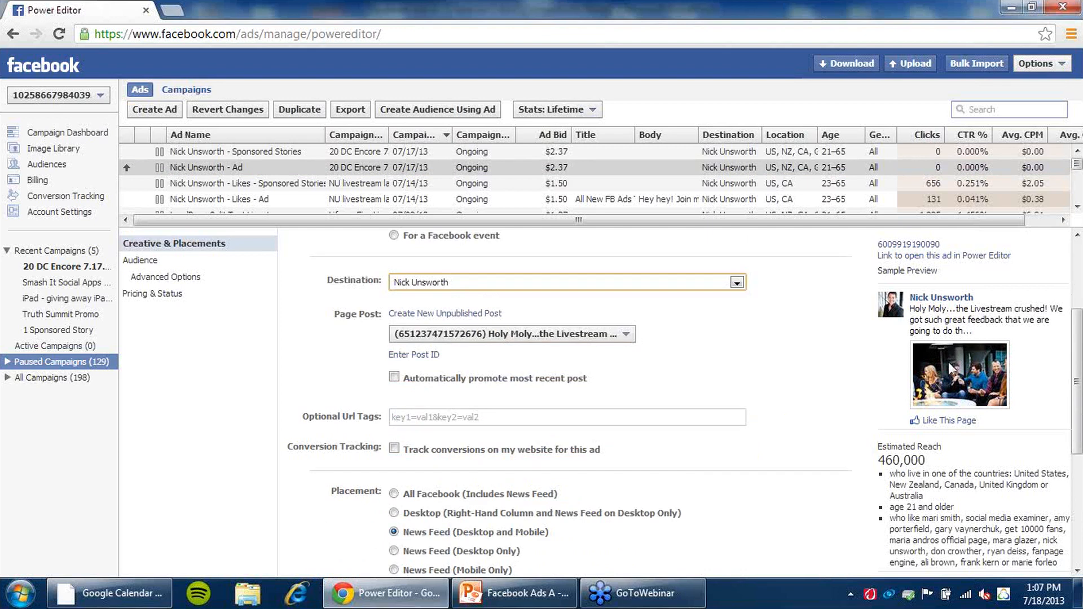
scroll(821, 394, "down", 2)
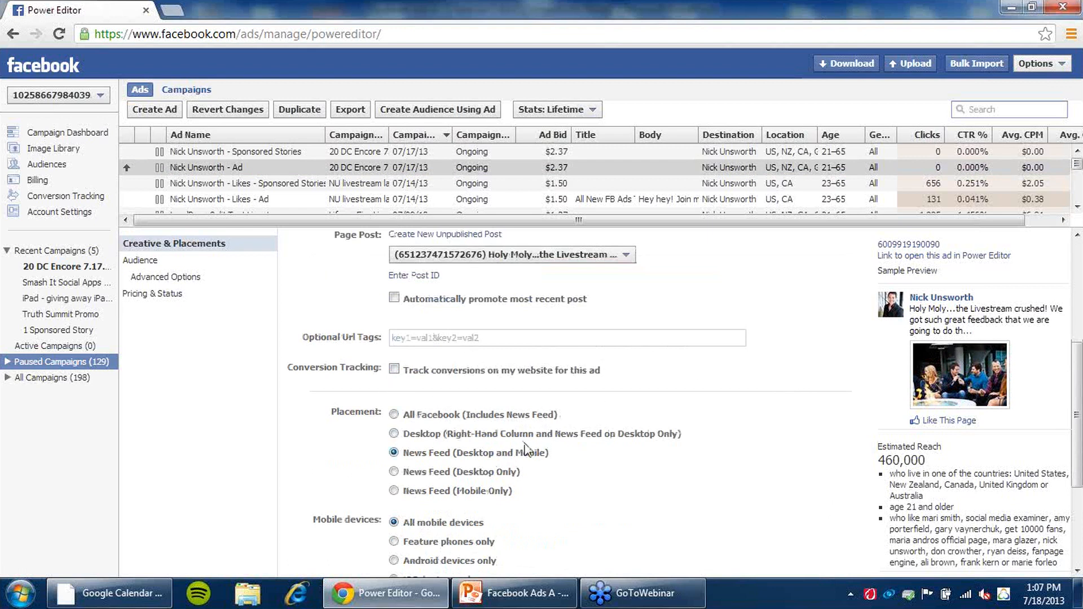
scroll(758, 398, "up", 2)
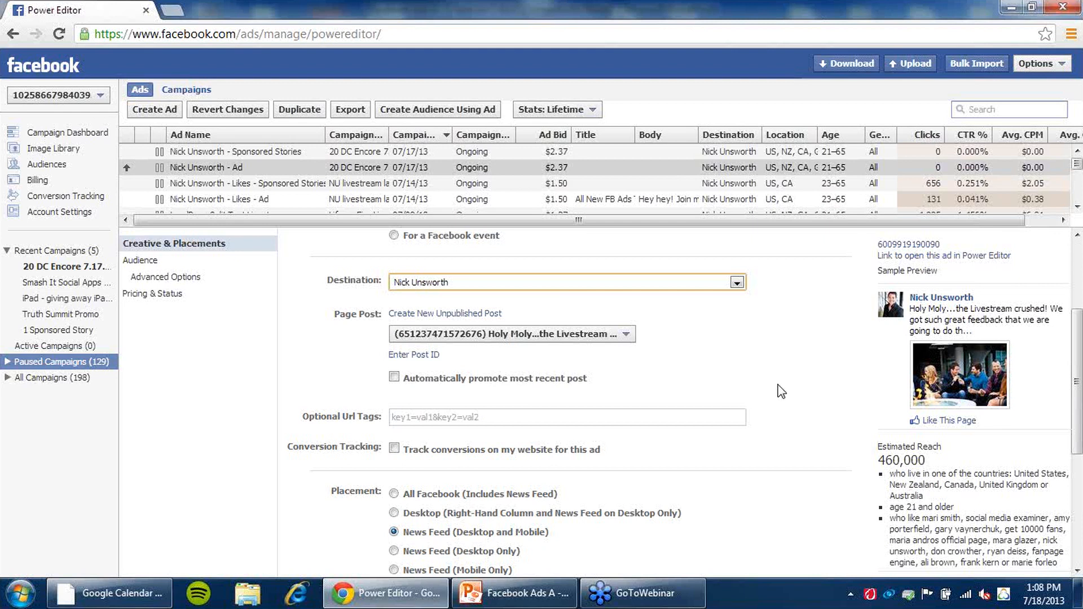
scroll(781, 391, "up", 2)
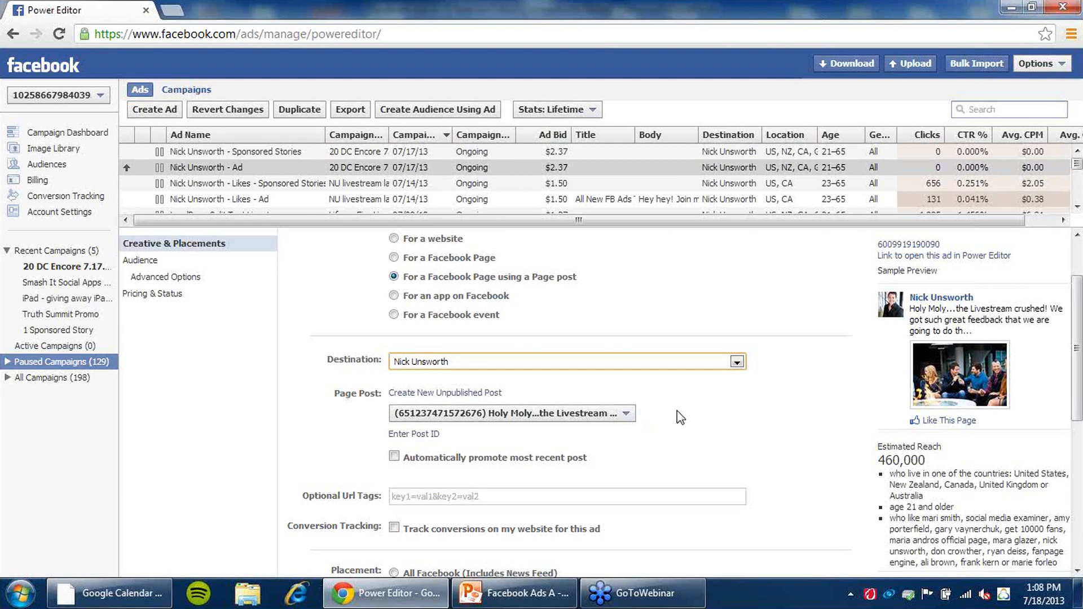
left_click(626, 417)
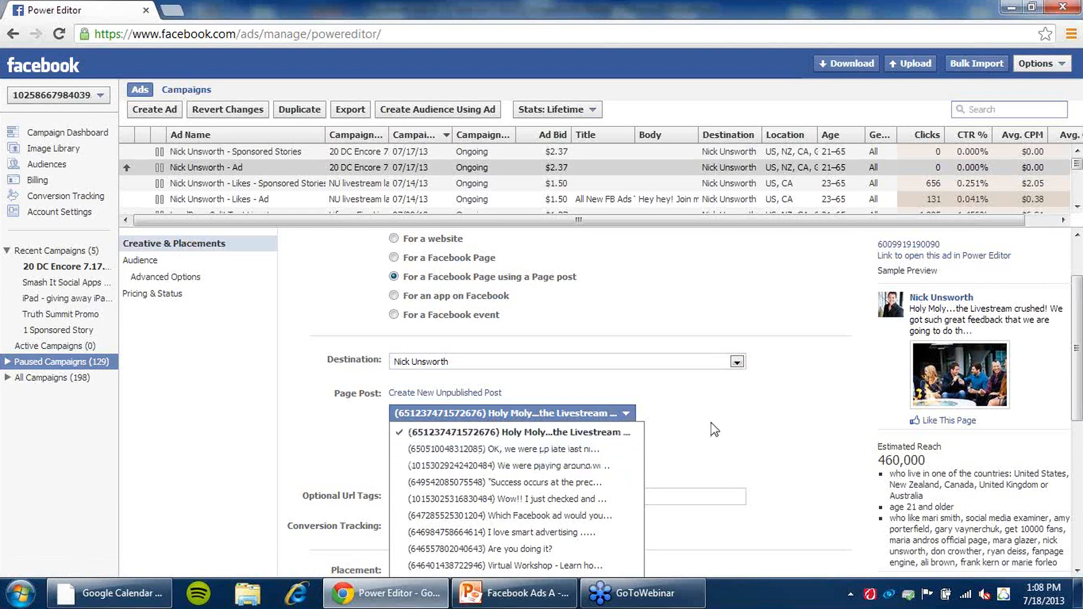
scroll(714, 428, "down", 3)
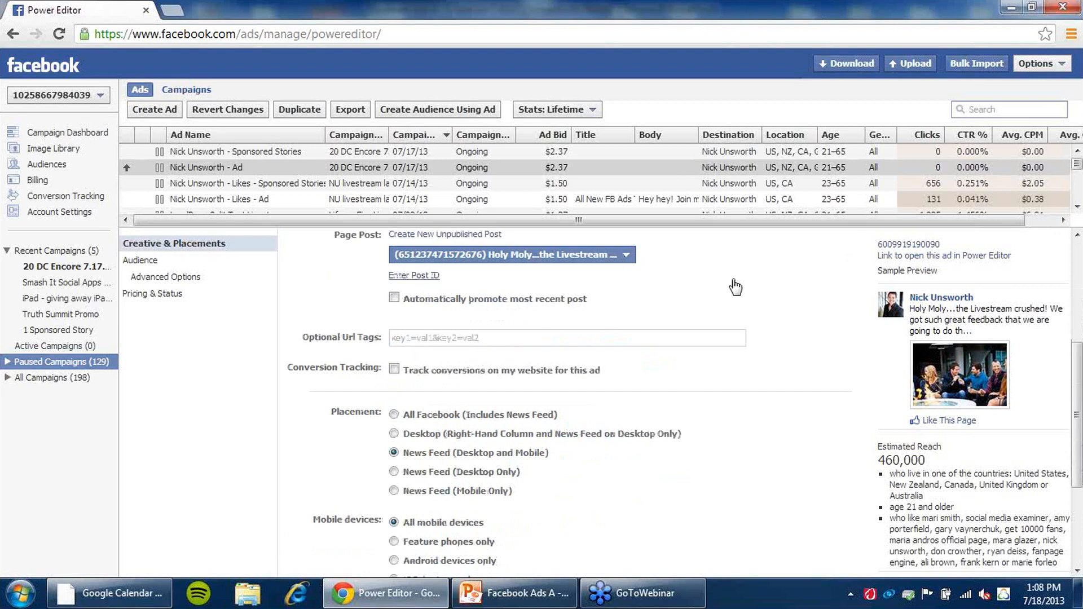
scroll(732, 283, "up", 1)
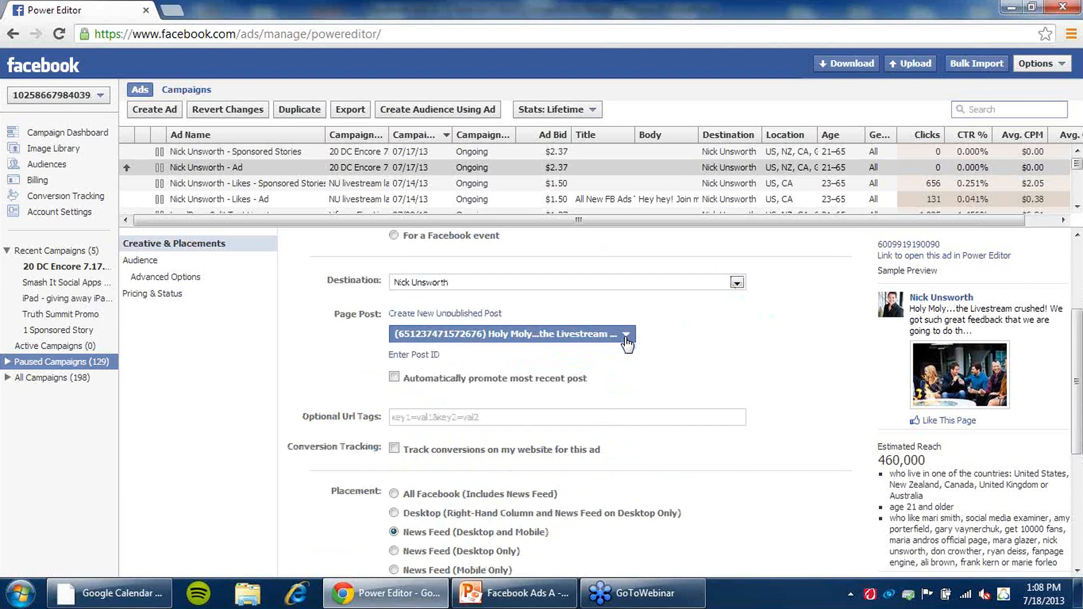
left_click(626, 336)
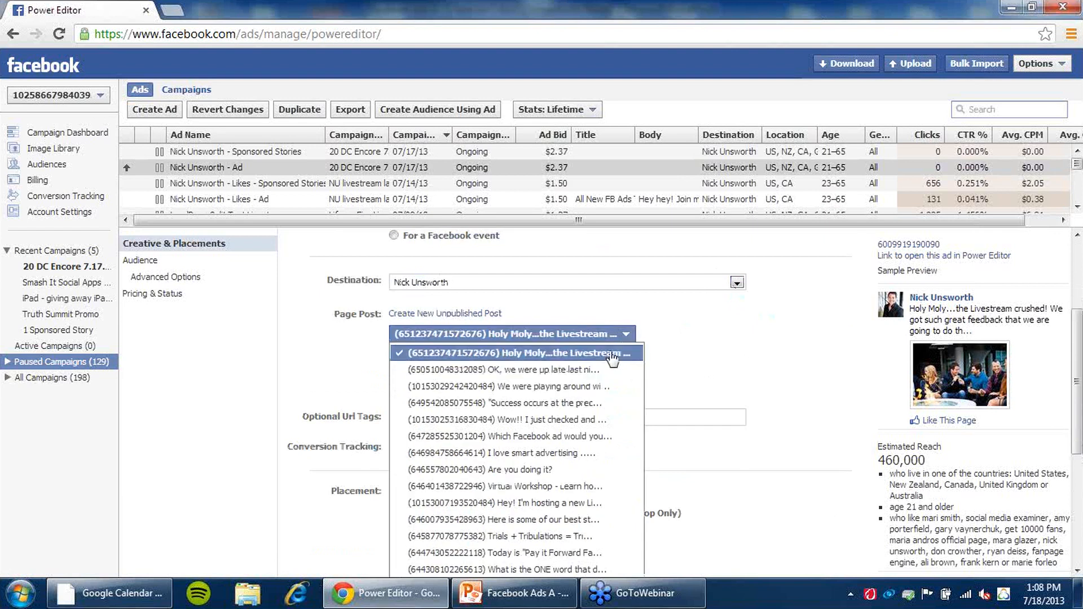
left_click(727, 341)
- Review the ad's placement and mobile device options
scroll(732, 340, "down", 1)
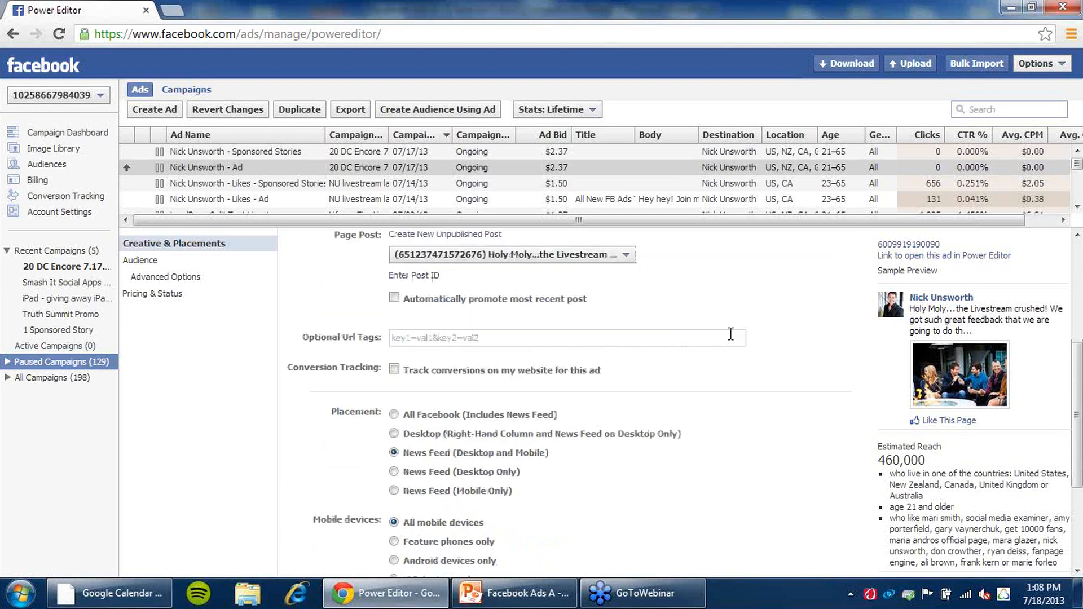
scroll(731, 334, "down", 1)
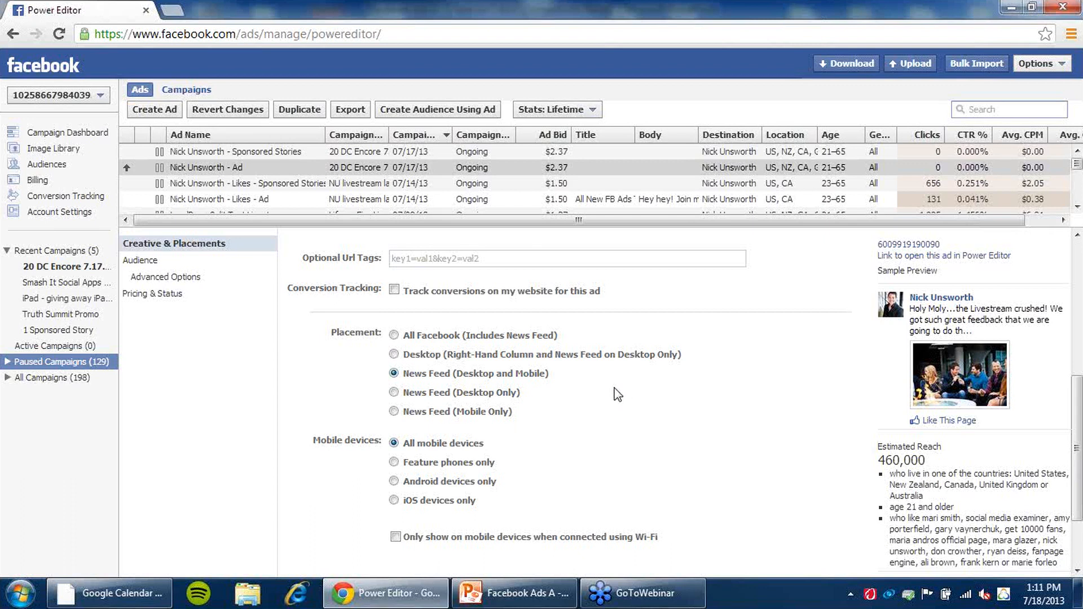
scroll(554, 353, "down", 2)
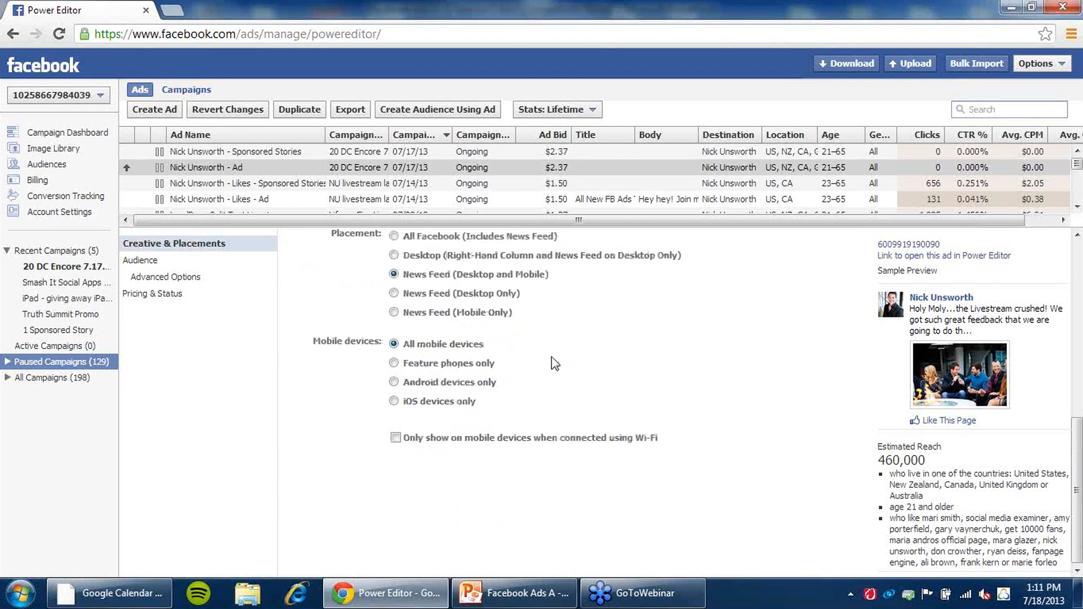
scroll(552, 353, "up", 2)
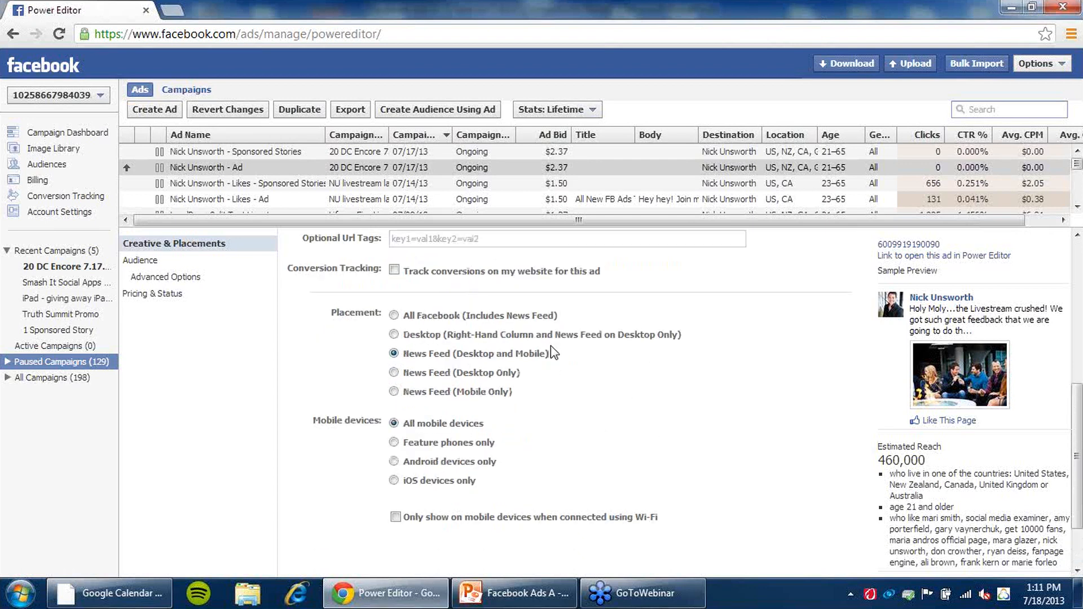
scroll(578, 381, "down", 2)
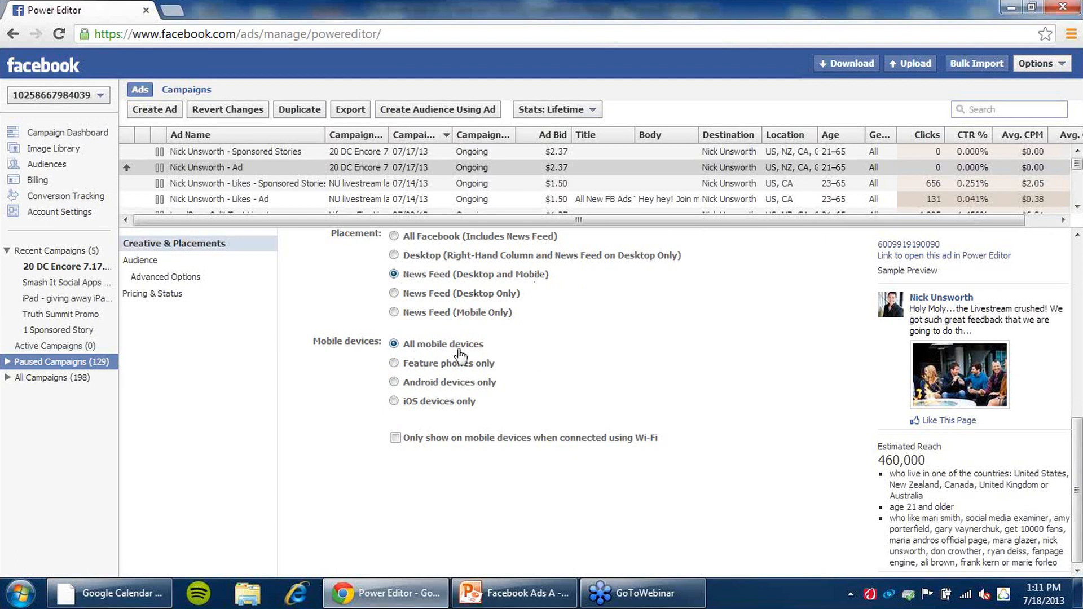
scroll(683, 375, "up", 3)
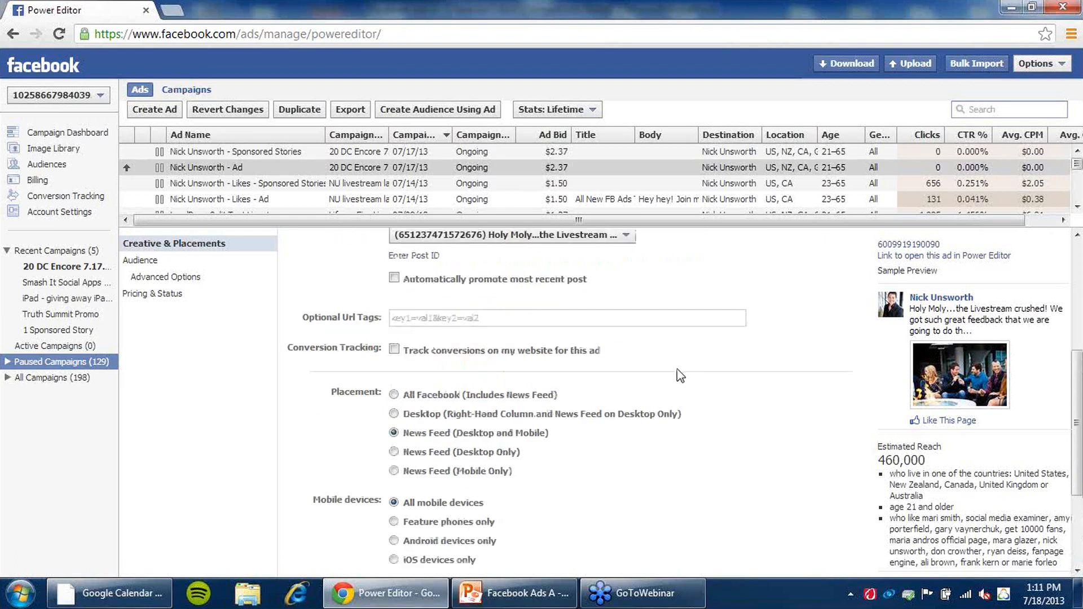
- Open the ad's Audience section and review its country, age, gender and precise interest targeting
left_click(167, 262)
scroll(733, 361, "down", 1)
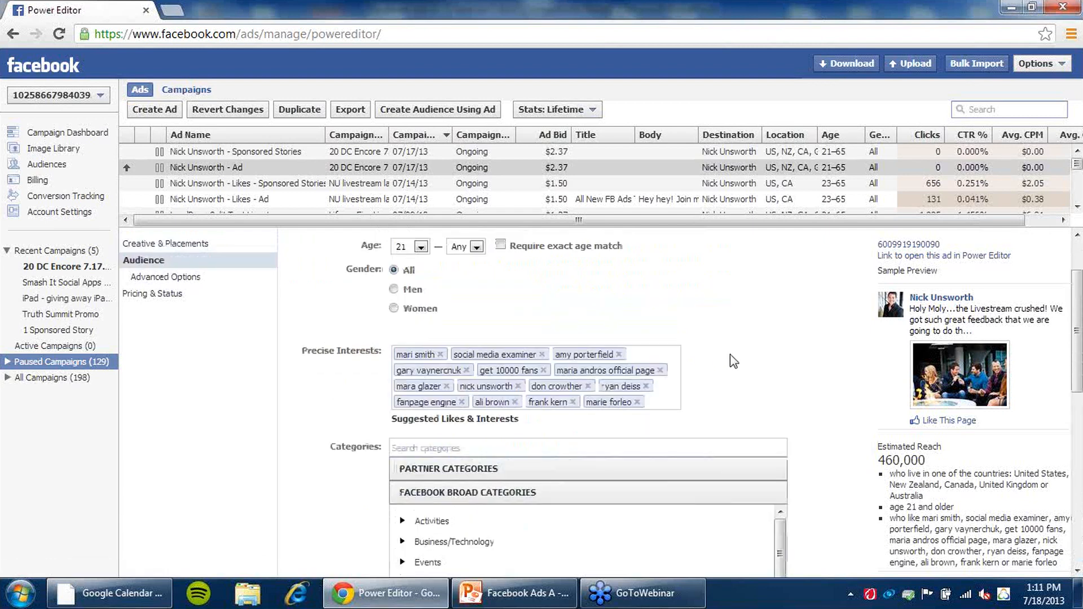
scroll(733, 361, "up", 1)
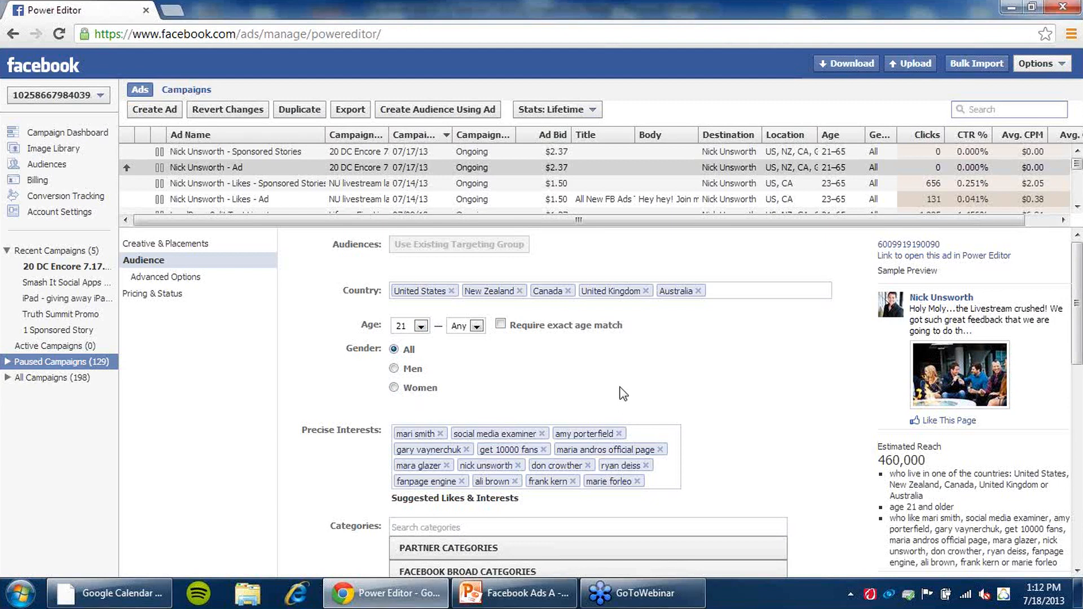
scroll(621, 391, "down", 3)
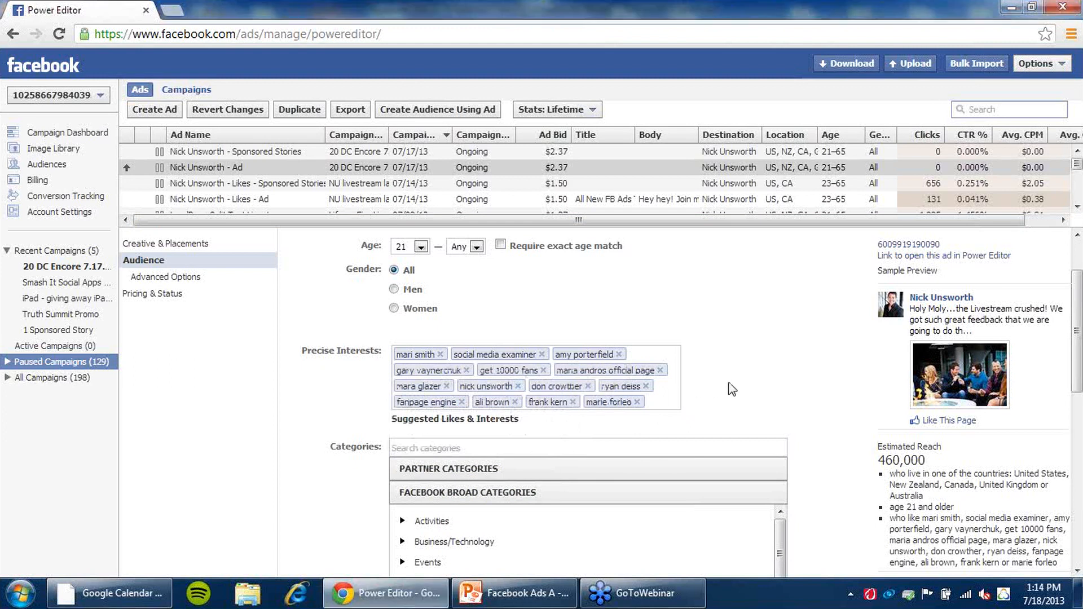
scroll(677, 350, "down", 2)
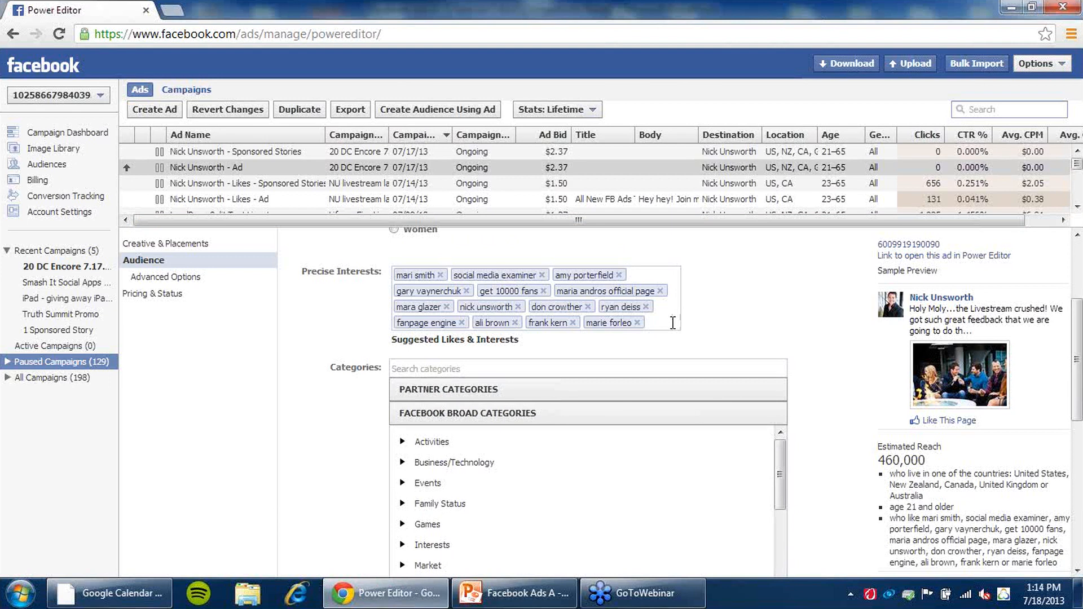
left_click(673, 323)
type("mari")
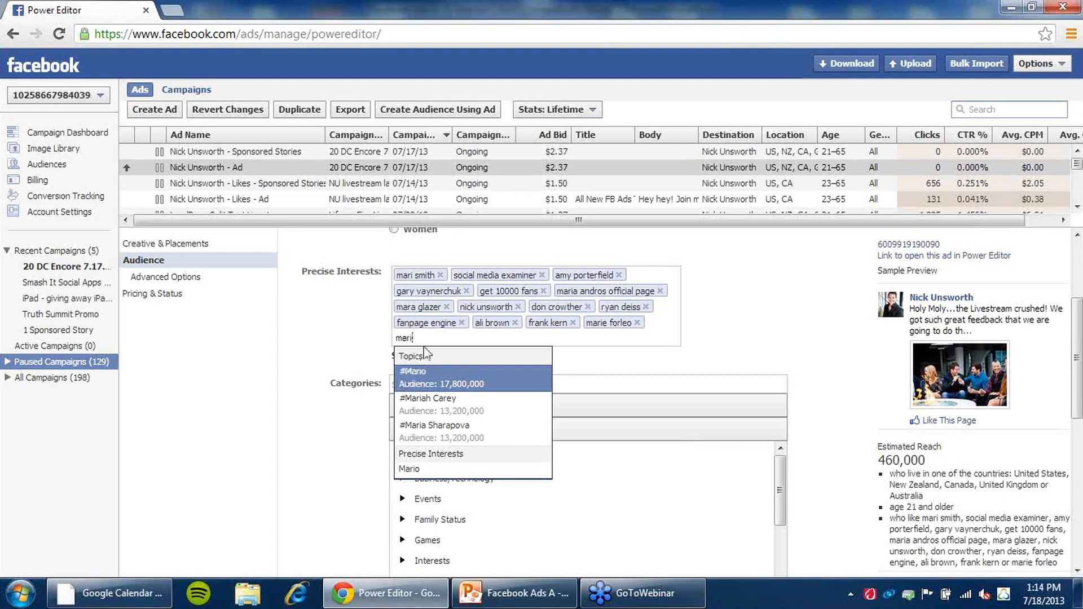
key("BackSpace")
key("BackSpace")
key("BackSpace")
key("BackSpace")
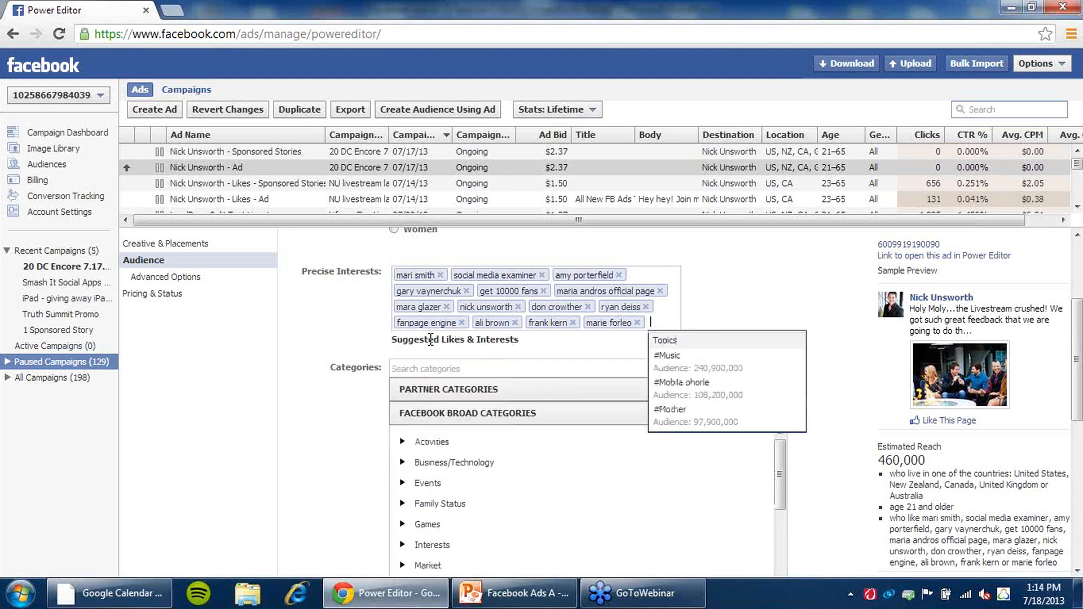
left_click(279, 334)
- Review the audience's precise interests and broad categories
scroll(665, 328, "up", 3)
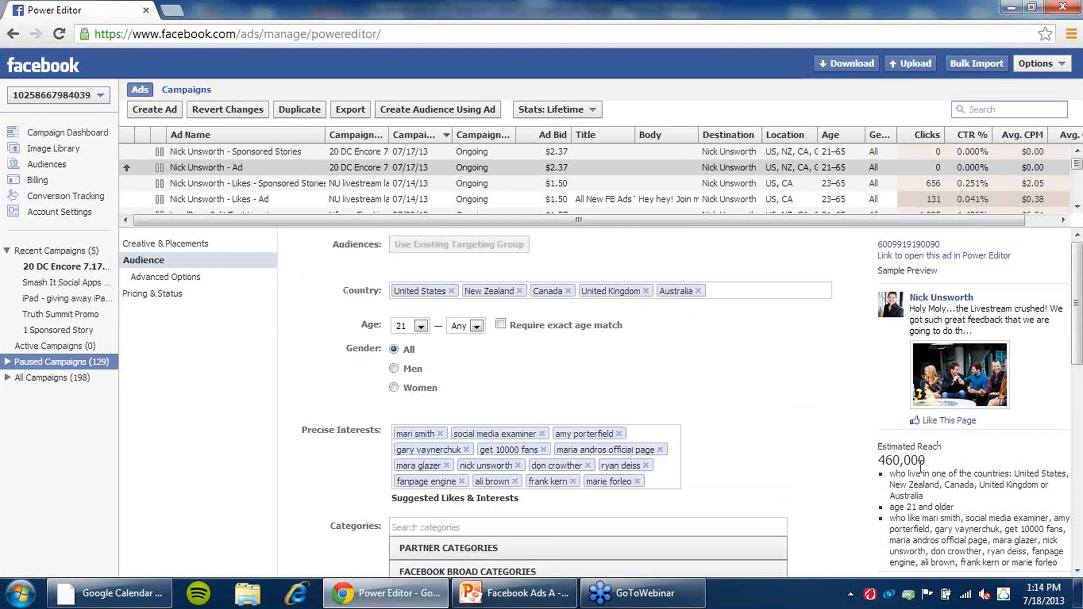
scroll(648, 432, "down", 2)
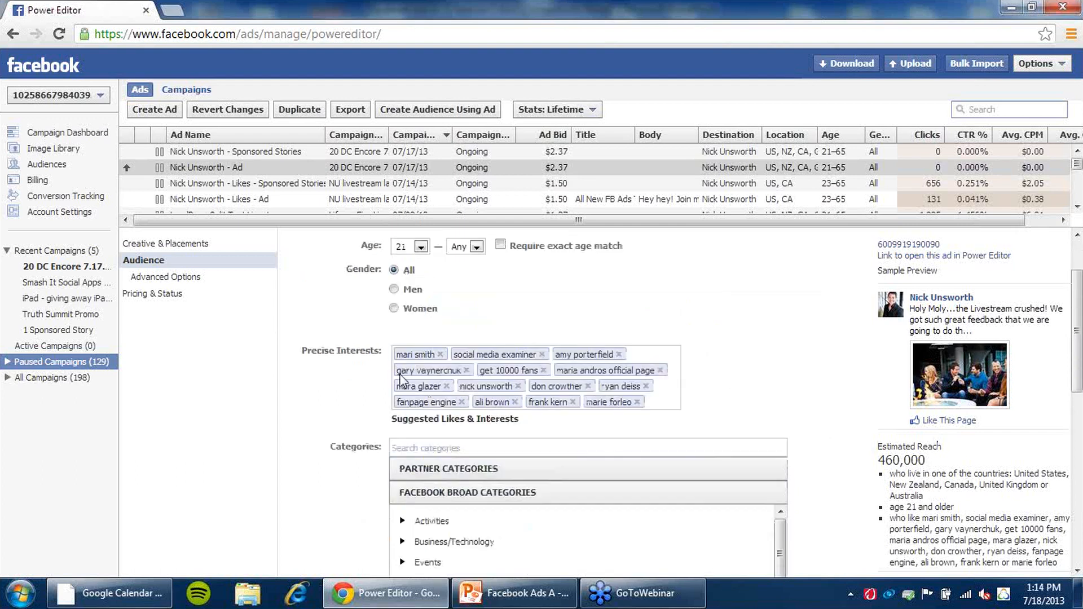
scroll(727, 401, "down", 3)
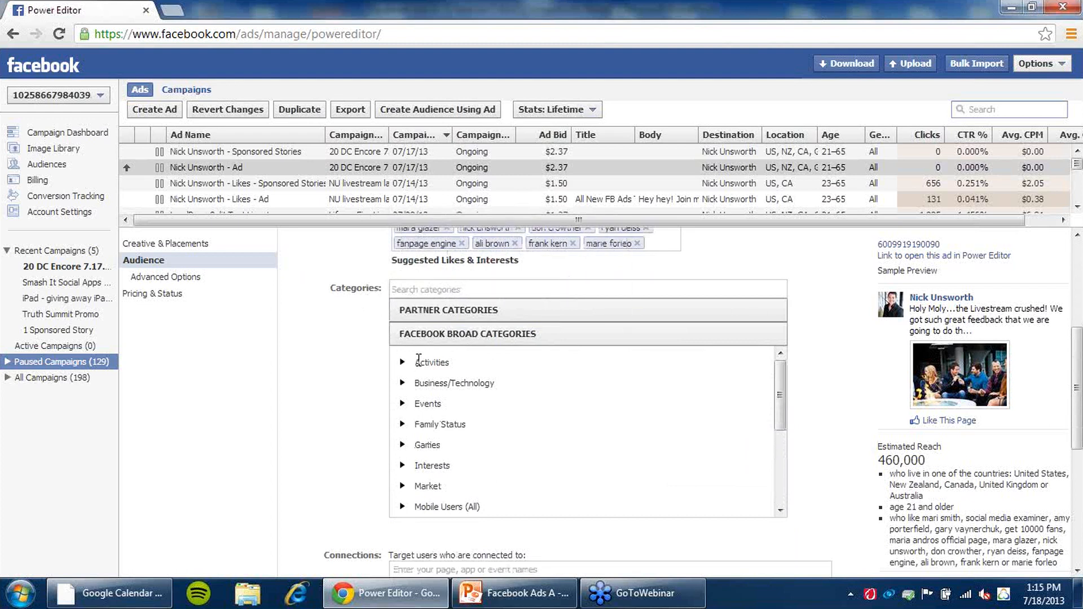
- Scroll through the audience's broad categories and the connection targeting fields
scroll(419, 359, "up", 1)
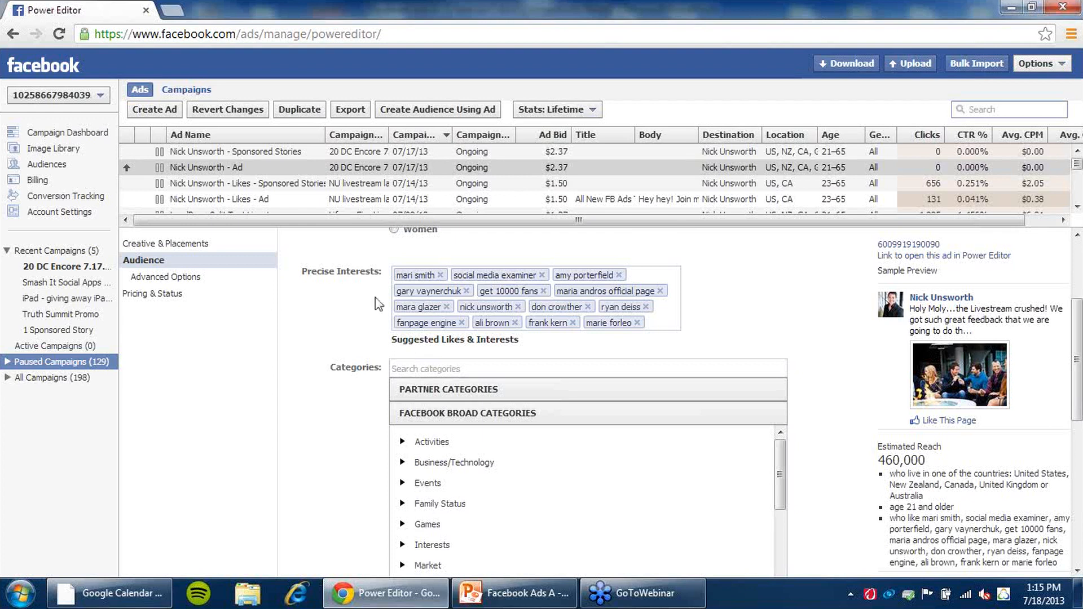
scroll(393, 358, "down", 4)
scroll(393, 358, "down", 2)
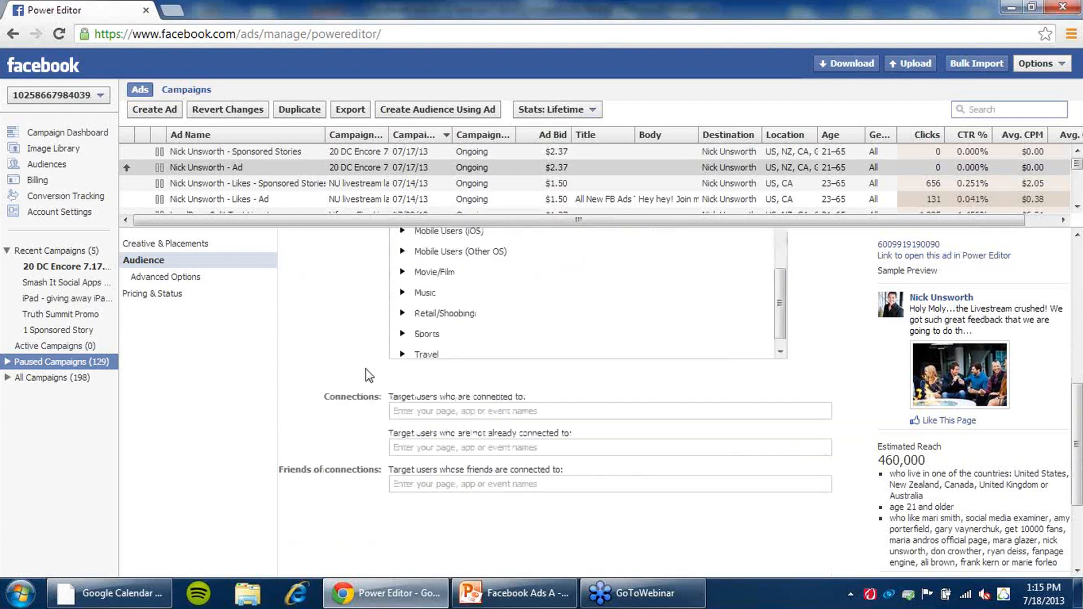
scroll(369, 375, "down", 2)
scroll(367, 374, "up", 8)
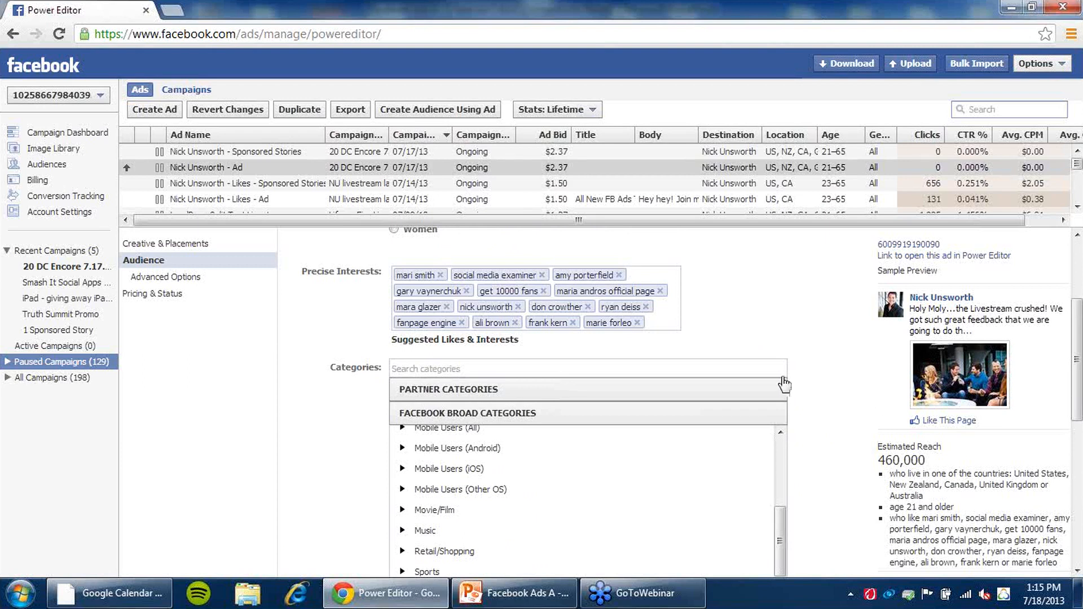
- Review the Advanced Options: custom and excluded audiences, interested in, relationship, languages, education and workplaces
left_click(228, 278)
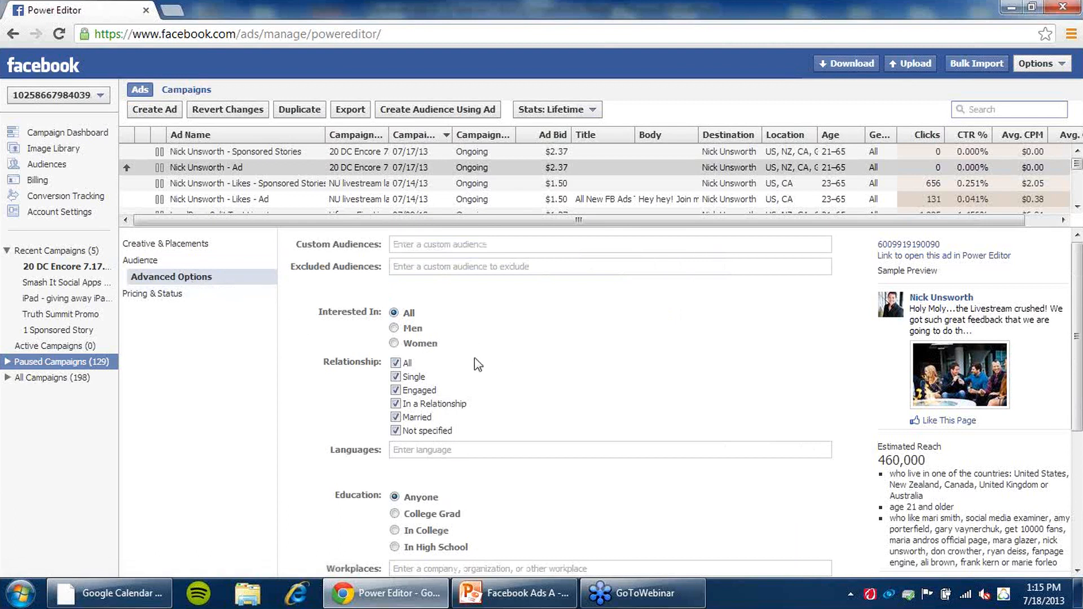
scroll(516, 361, "down", 2)
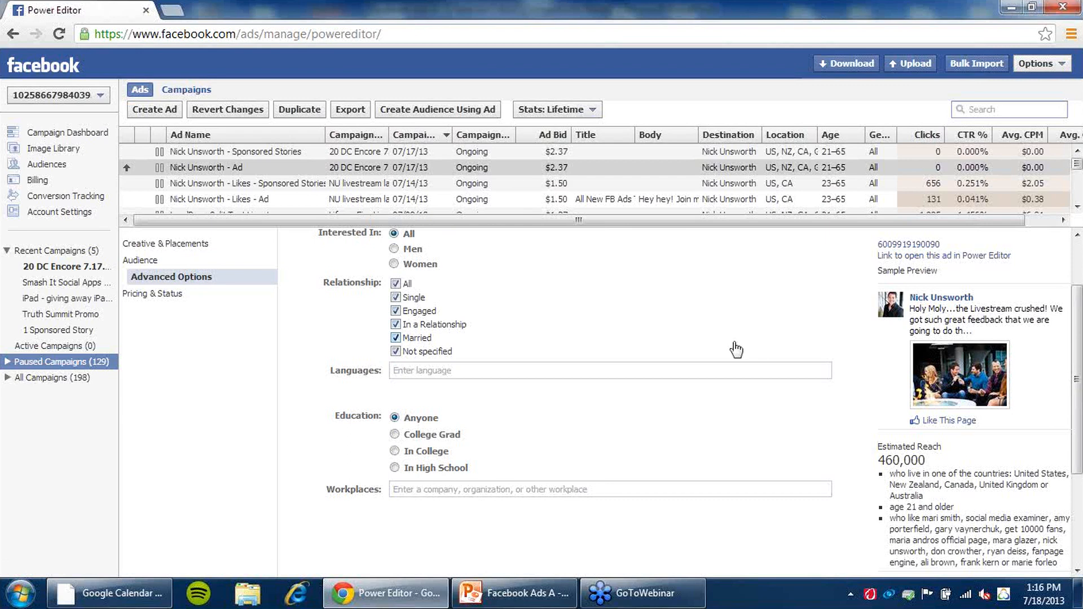
scroll(508, 366, "up", 2)
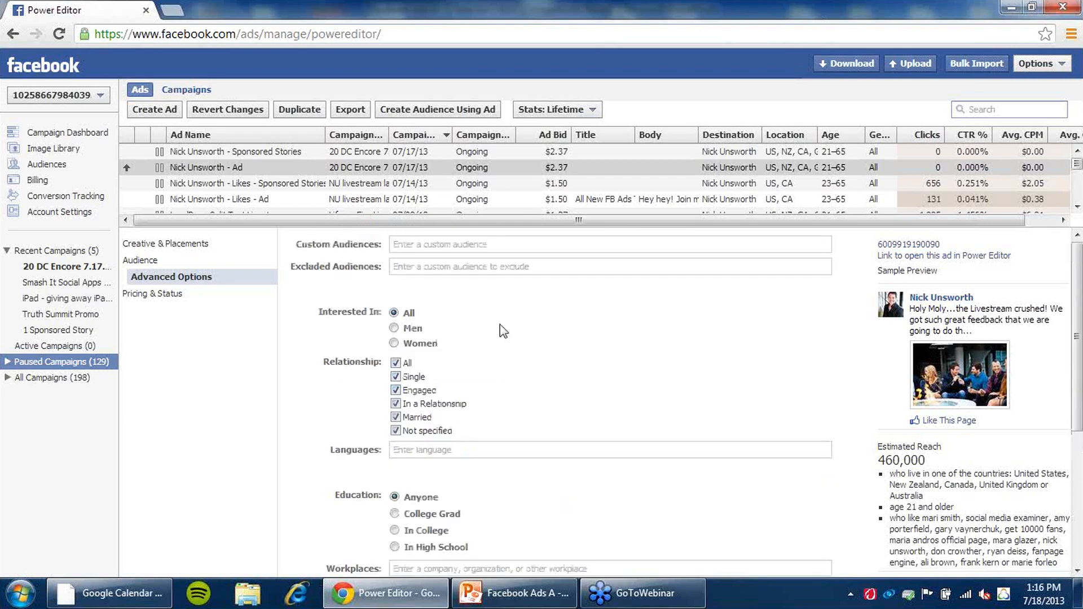
left_click(237, 262)
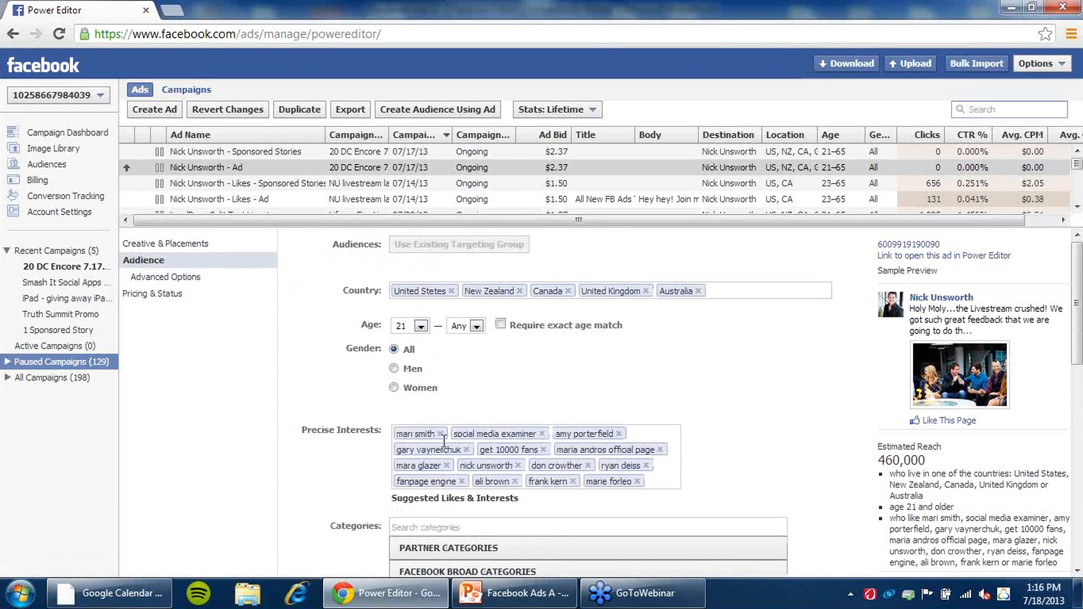
left_click(200, 278)
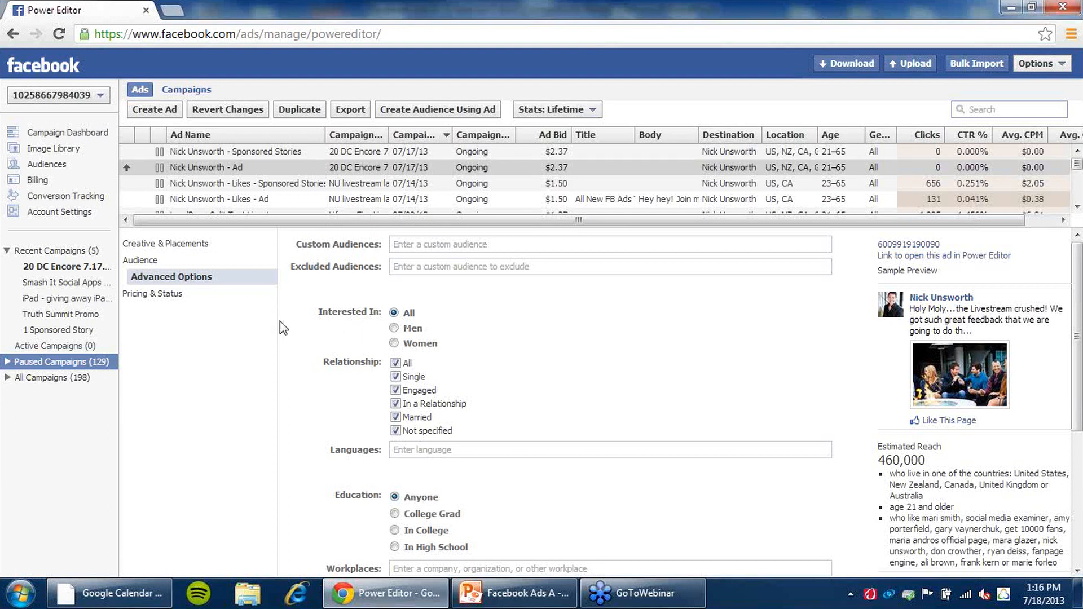
scroll(304, 361, "down", 3)
scroll(344, 369, "up", 1)
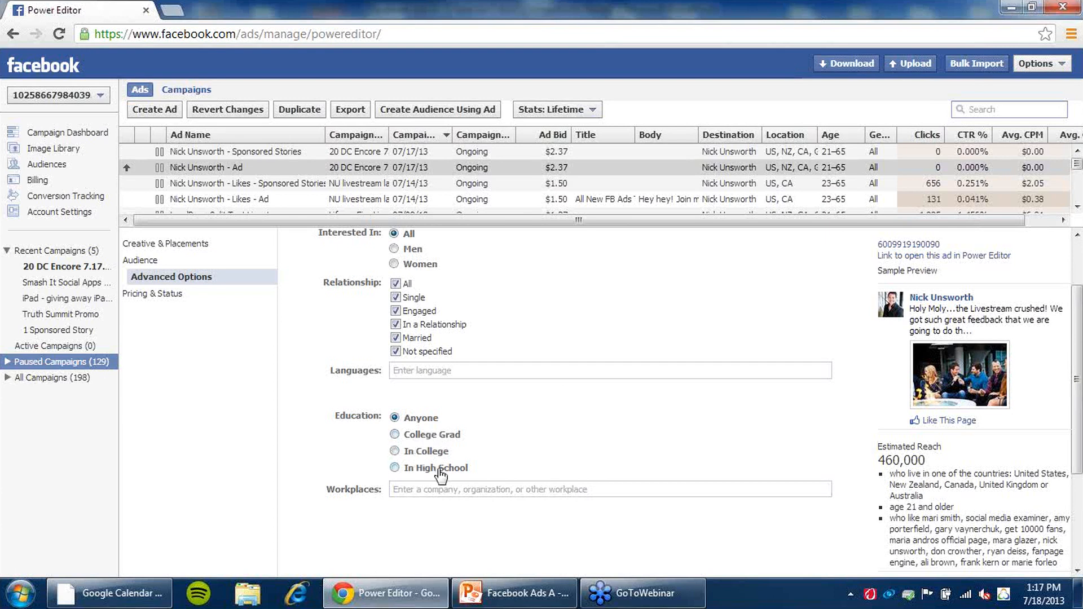
scroll(452, 322, "up", 2)
scroll(445, 355, "down", 5)
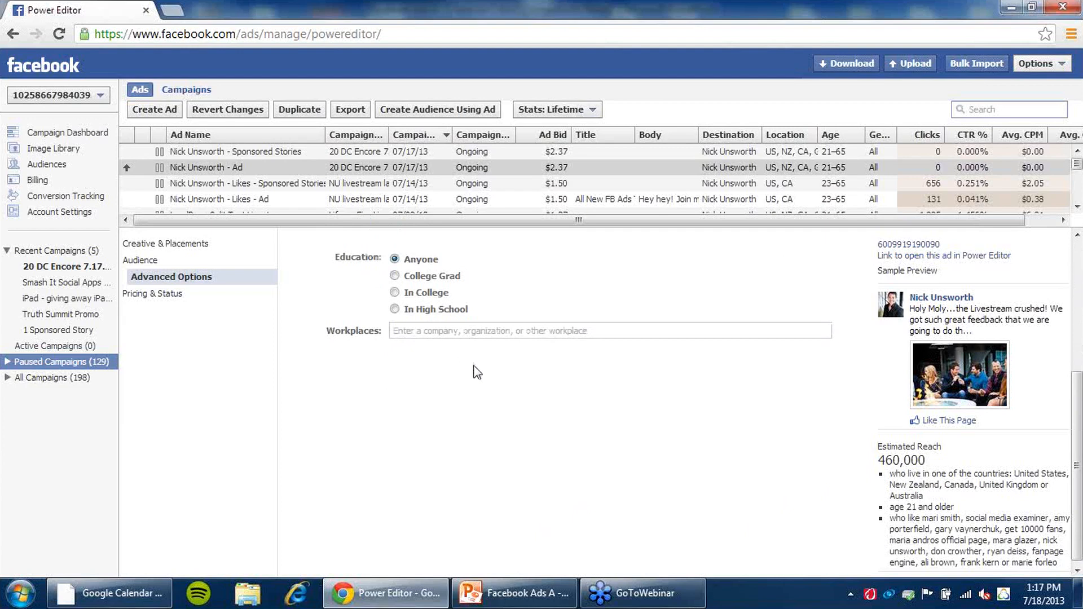
- Review the ad's Pricing & Status section with its bid type, max bid and status
left_click(172, 295)
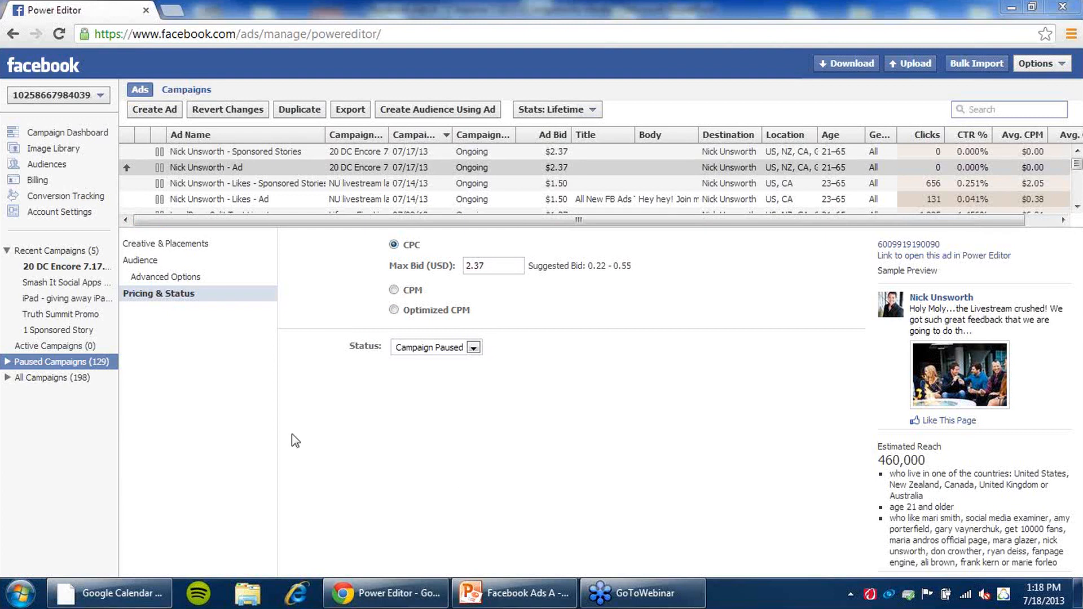
left_click(139, 261)
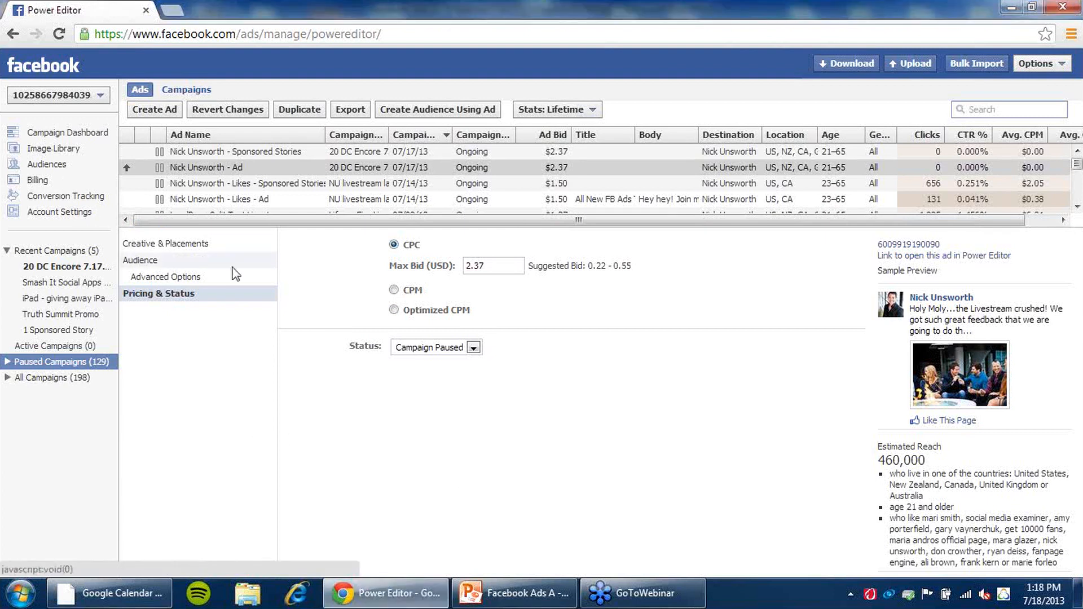
scroll(285, 398, "down", 3)
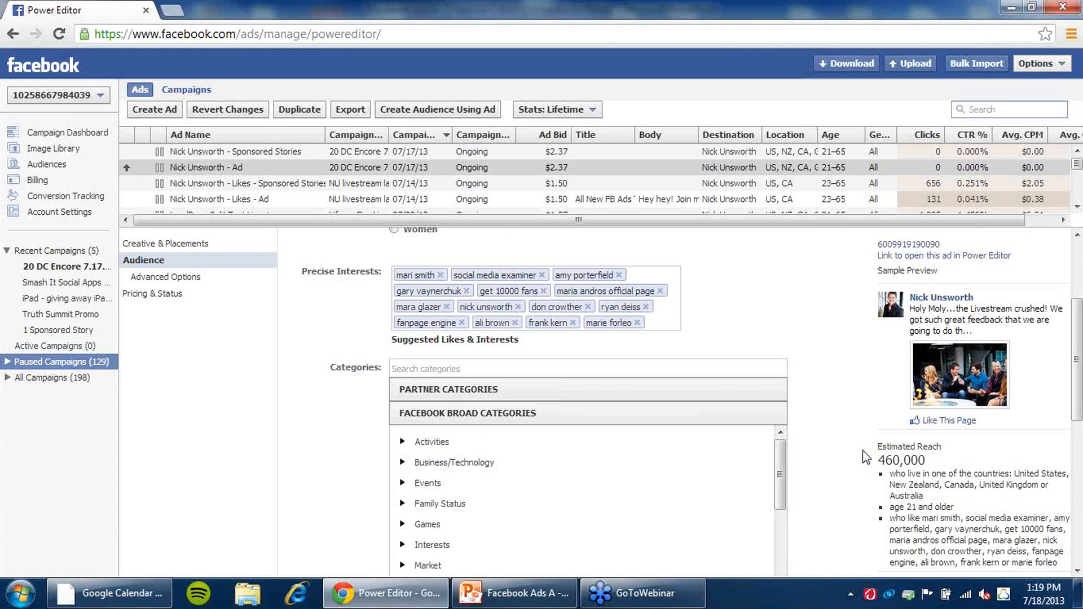
left_click(161, 294)
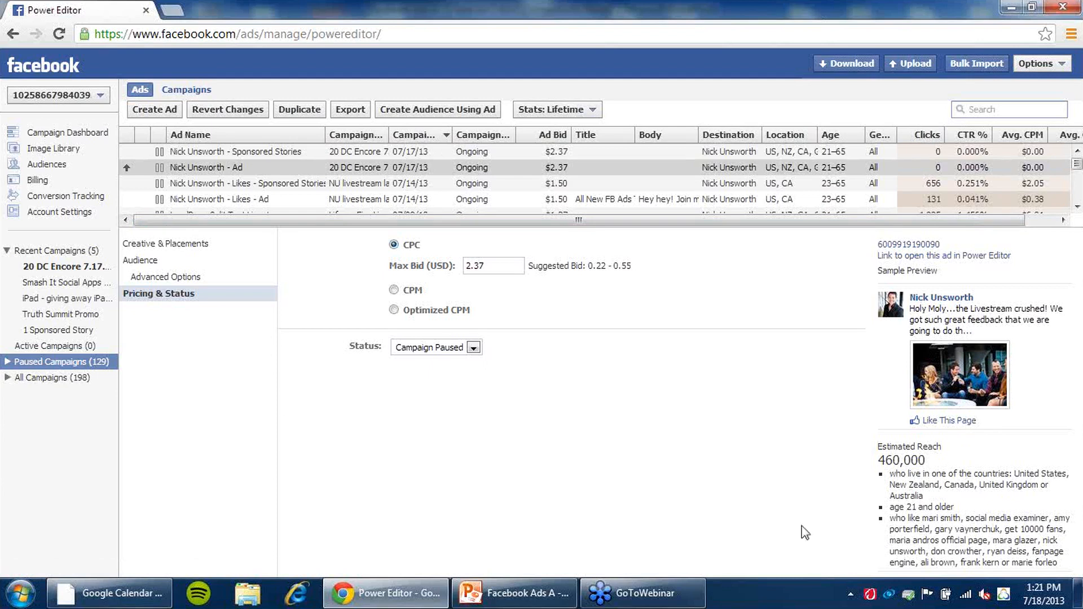
- Switch to PowerPoint and select the 'Leverage Social Proof – FB Ads' slide in the slide list
left_click(504, 590)
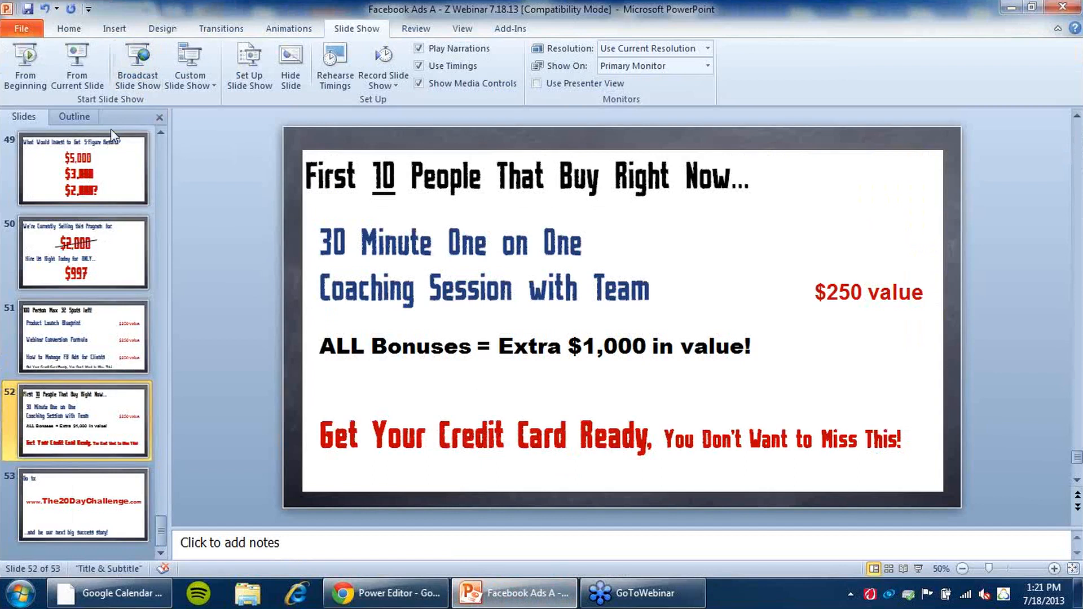
scroll(95, 153, "up", 8)
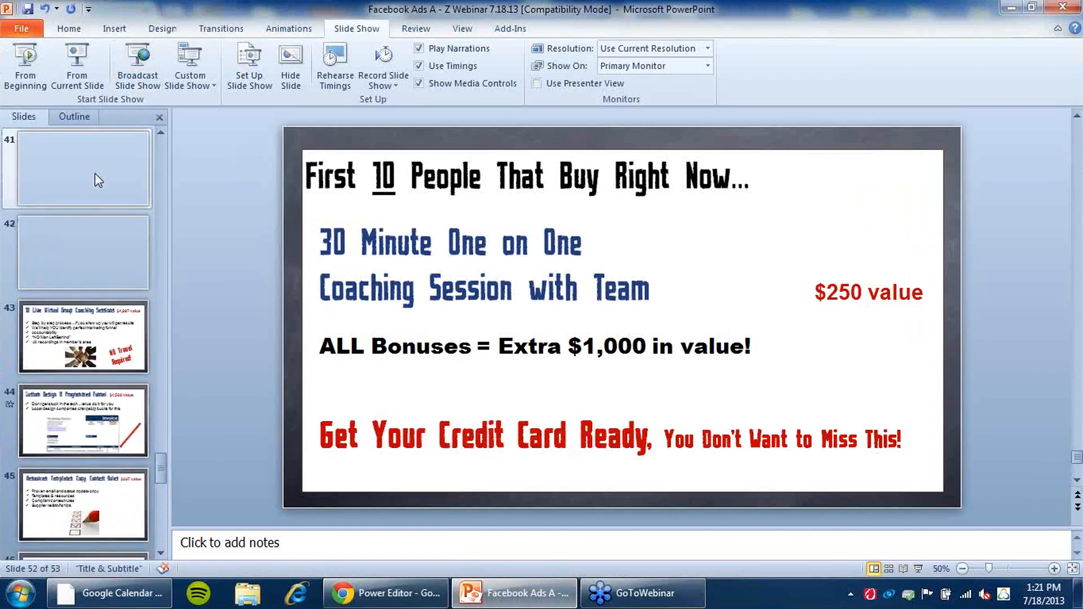
left_click(95, 174)
scroll(94, 152, "up", 8)
left_click(93, 143)
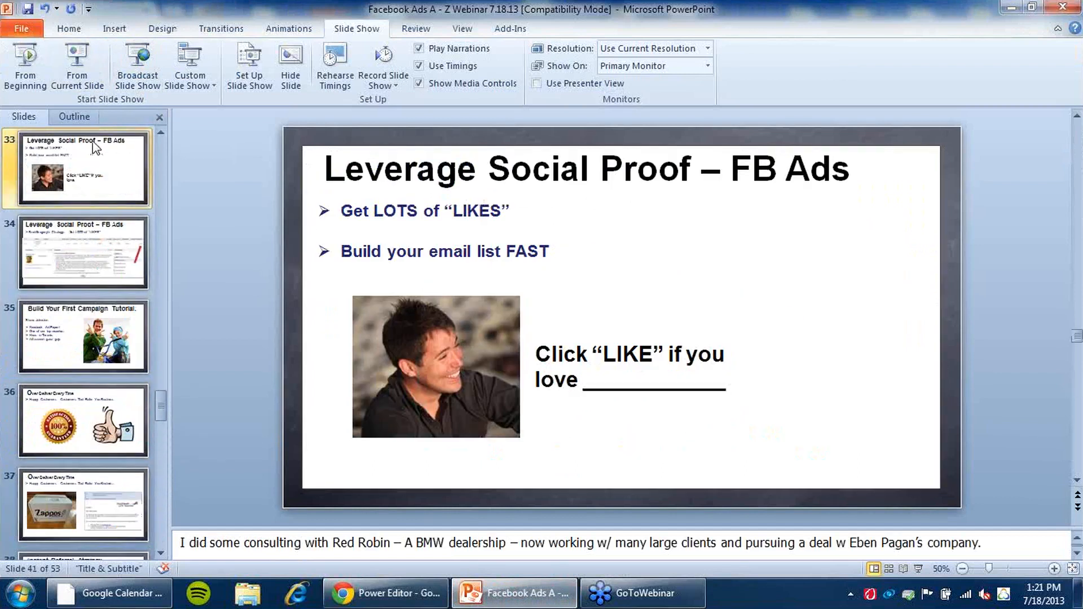
- Start the slide show from the current slide and advance two slides
left_click(77, 62)
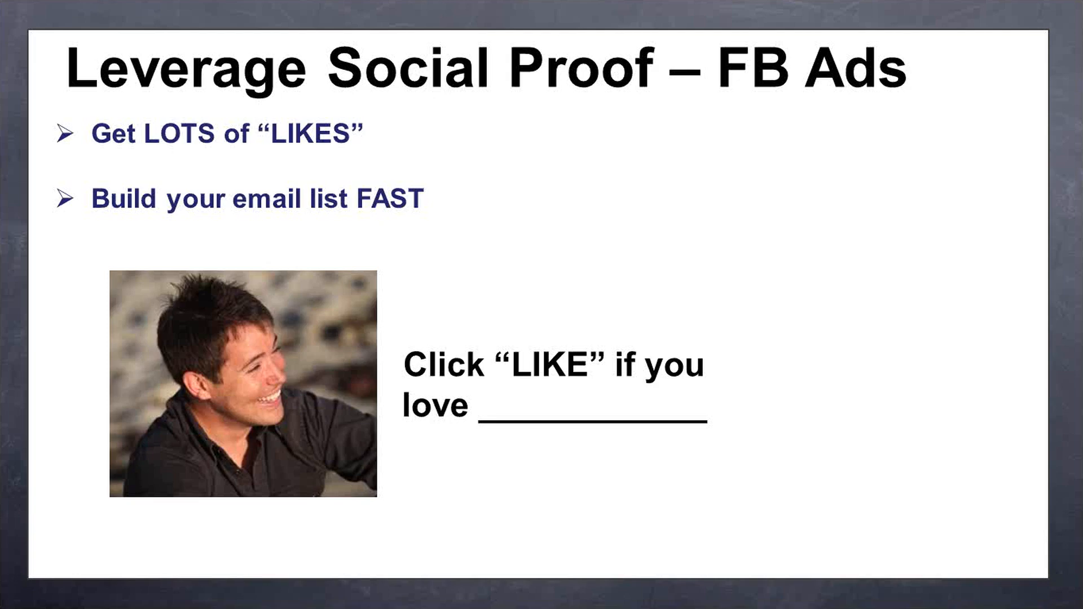
key("Right")
key("Right")
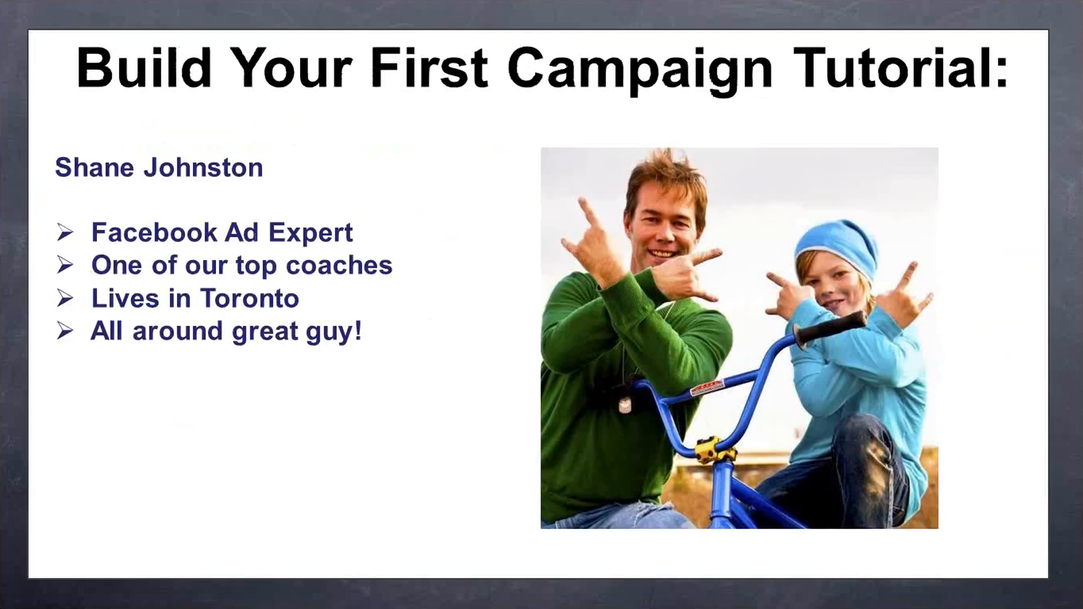